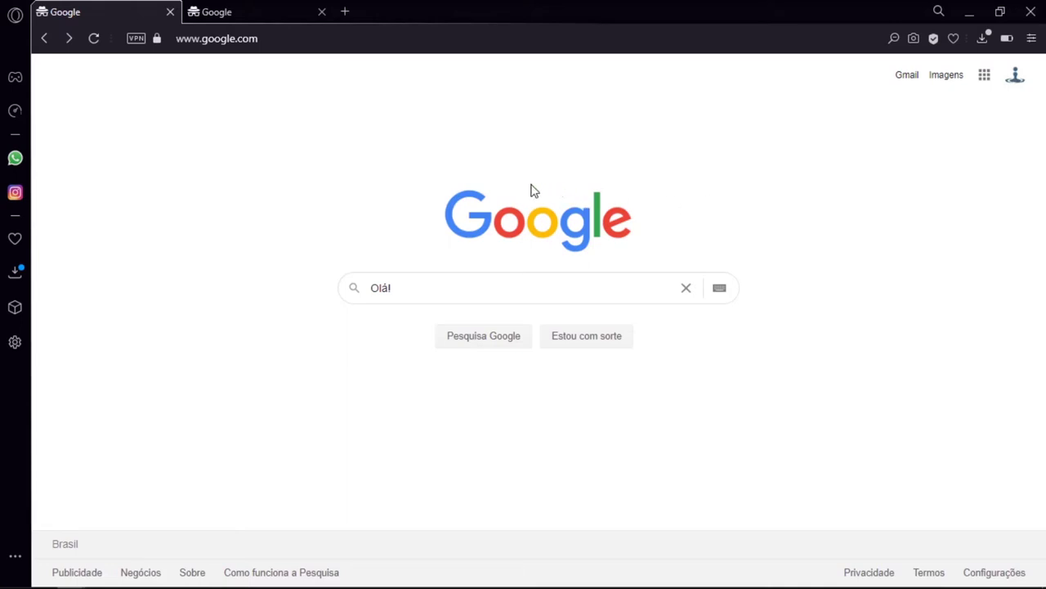
Load google.com/save to view the empty Imagens favoritas collection, then close that tab
{"action": "left_click", "coordinate": [240, 45]}
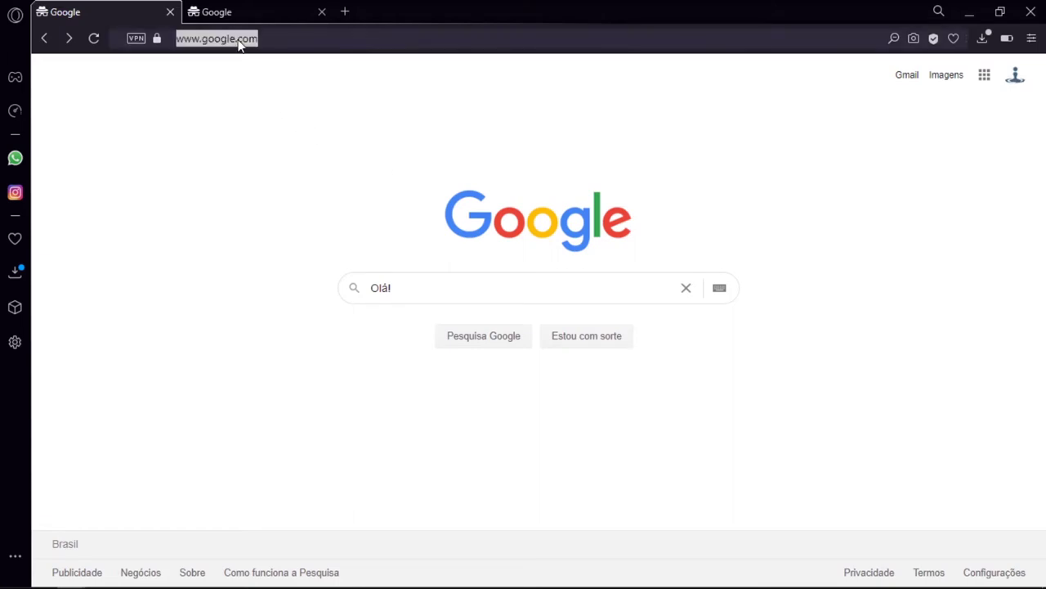
{"action": "type", "text": "google.com/save"}
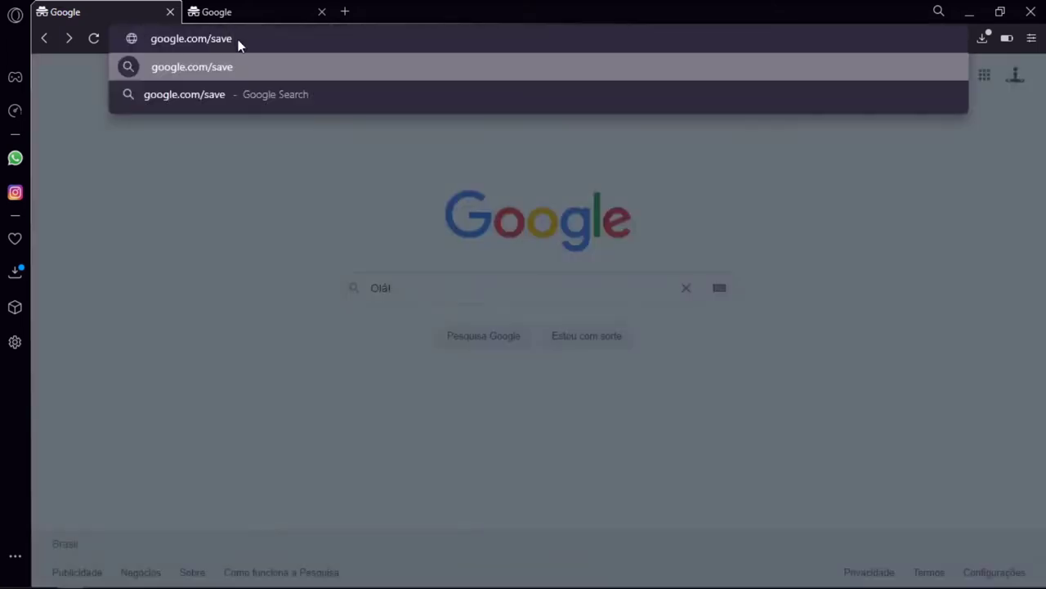
{"action": "key", "text": "Return"}
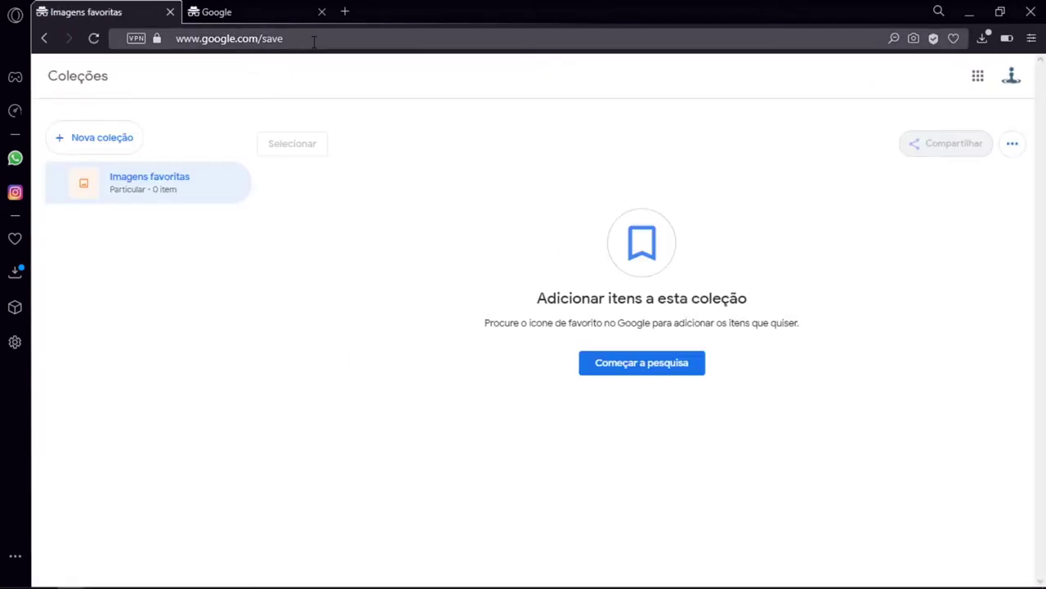
{"action": "left_click", "coordinate": [170, 12]}
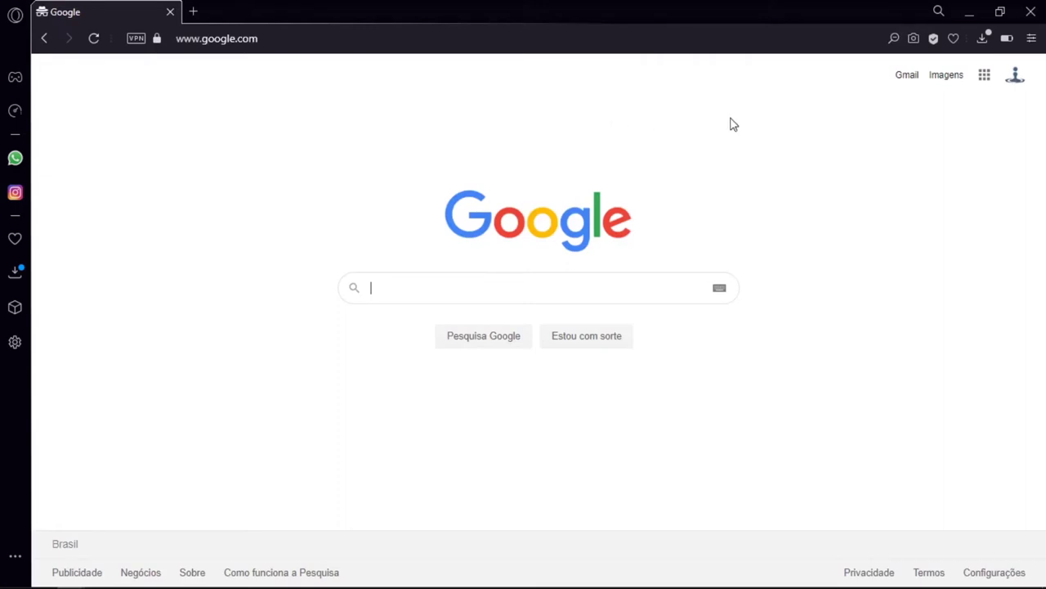
Open Coleções from the Google apps grid and continue to Google Search via Começar a pesquisa
{"action": "left_click", "coordinate": [991, 85]}
{"action": "left_click_drag", "start_coordinate": [1019, 117], "coordinate": [1020, 269]}
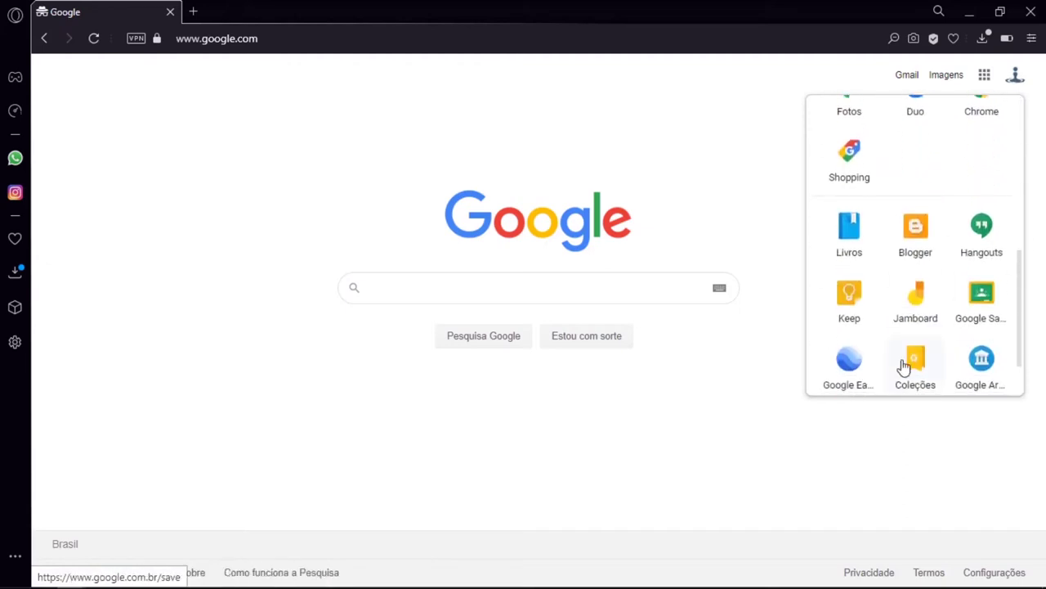
{"action": "left_click", "coordinate": [902, 360]}
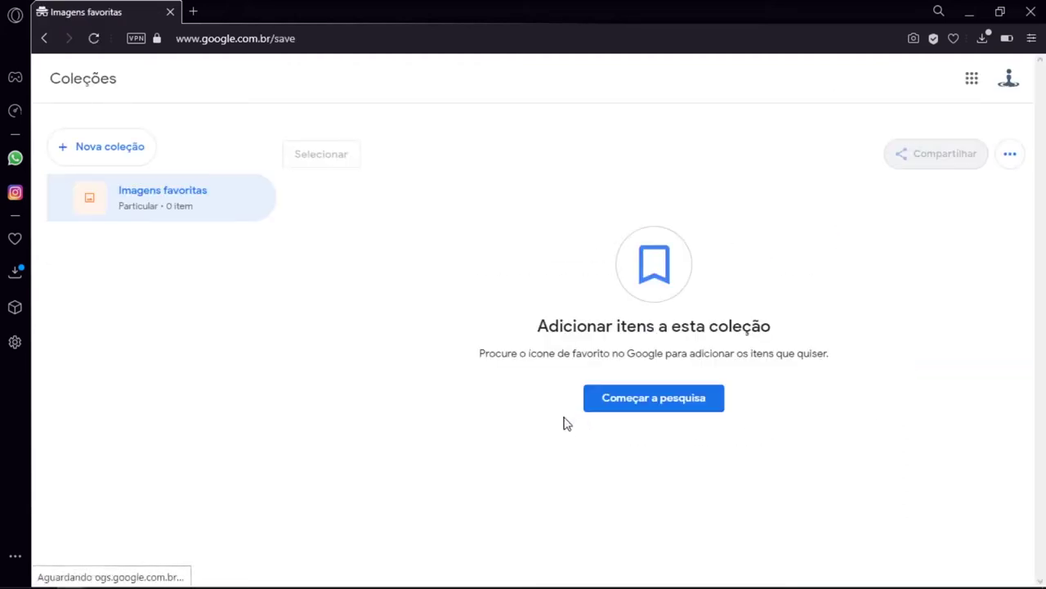
{"action": "left_click", "coordinate": [703, 417]}
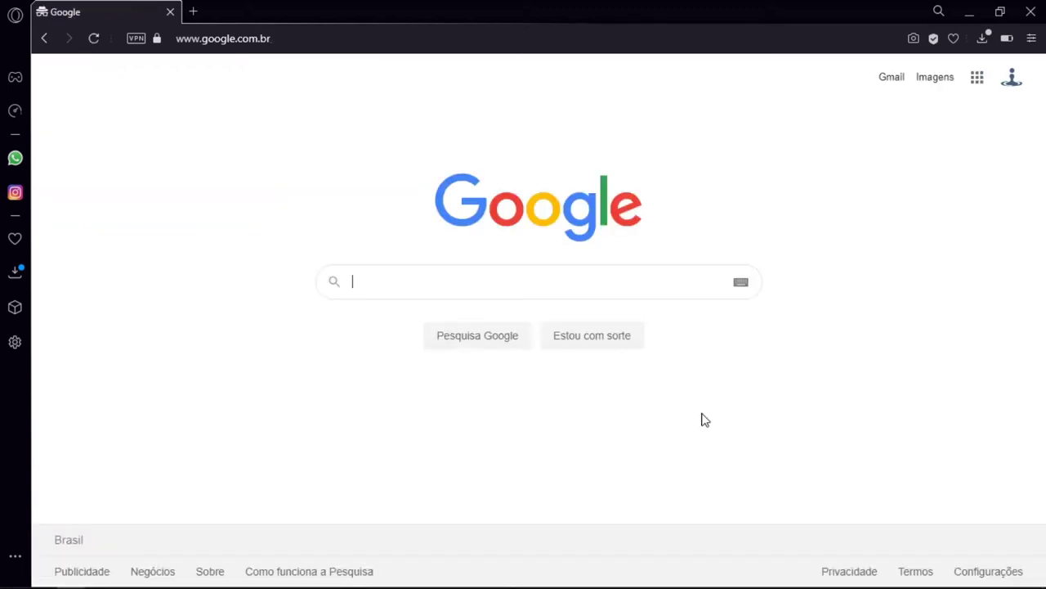
Search images for Livros, save the Livros - Auditoria Cidadã da Dívida image, and open Coleções
{"action": "type", "text": "Livros"}
{"action": "key", "text": "Return"}
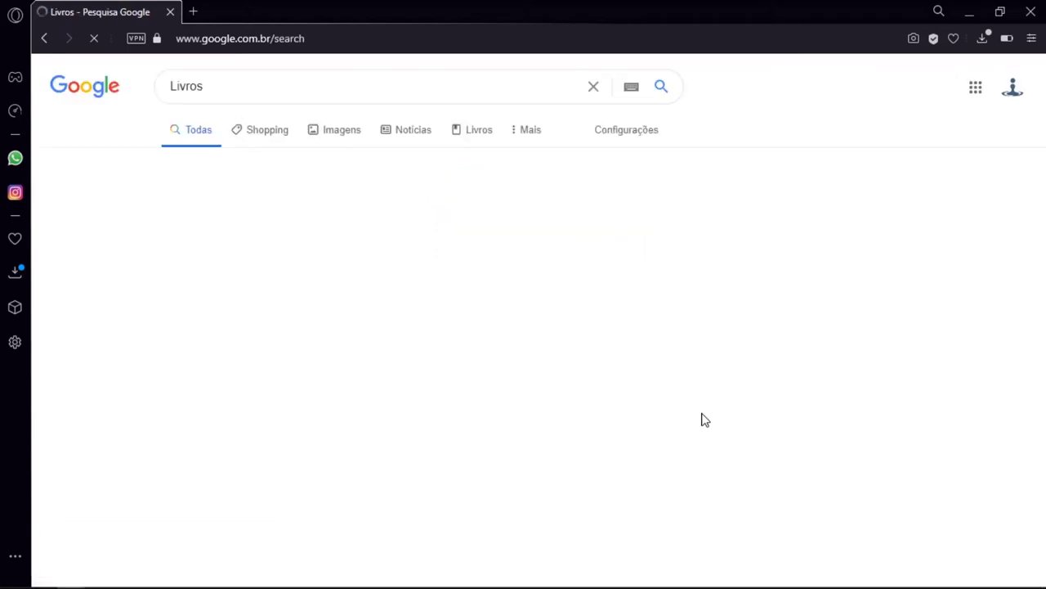
{"action": "left_click", "coordinate": [329, 135]}
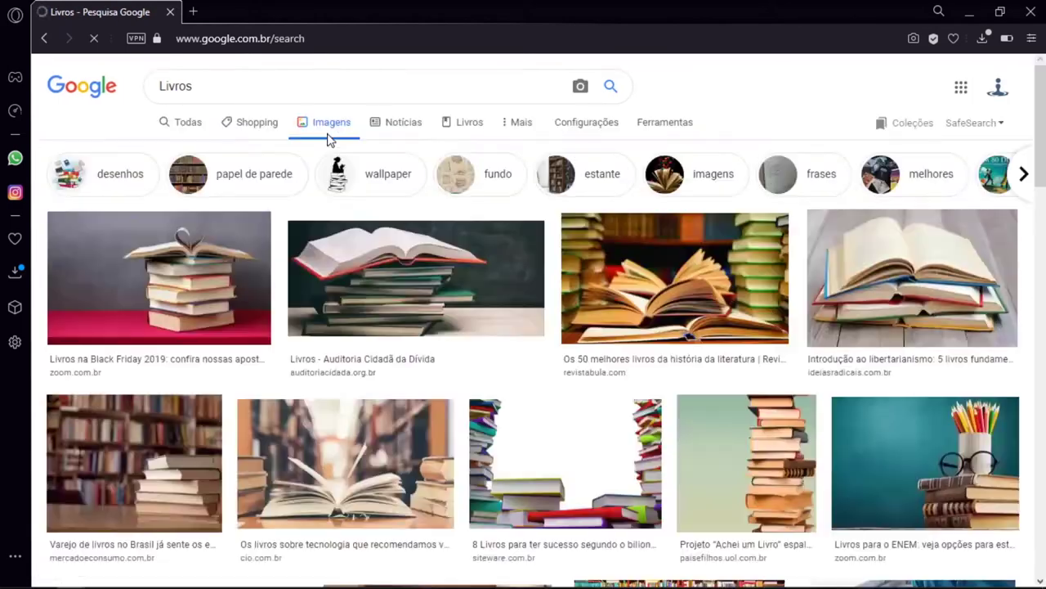
{"action": "left_click", "coordinate": [374, 245]}
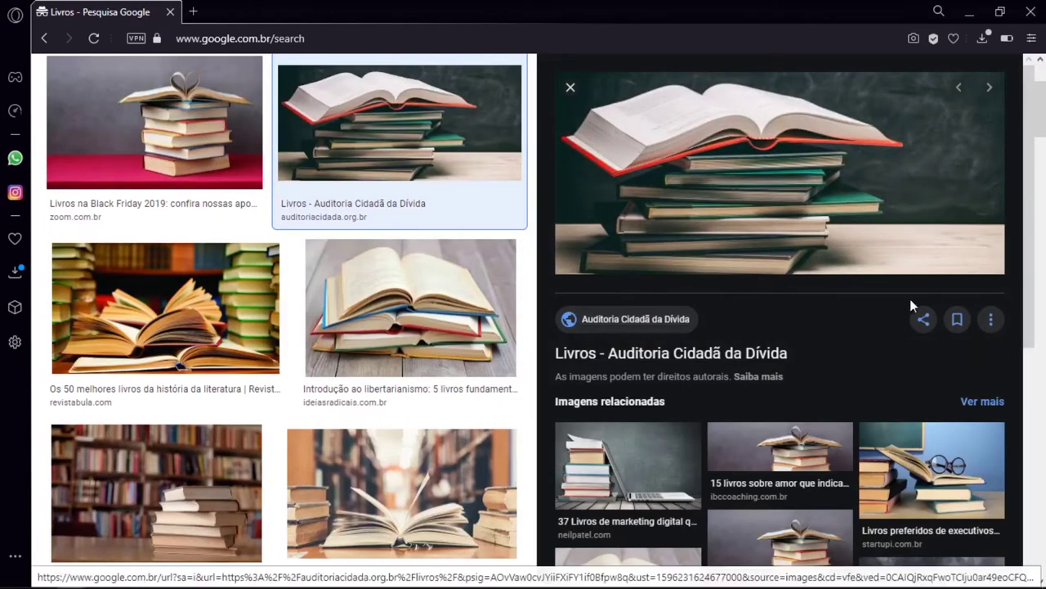
{"action": "left_click", "coordinate": [957, 320]}
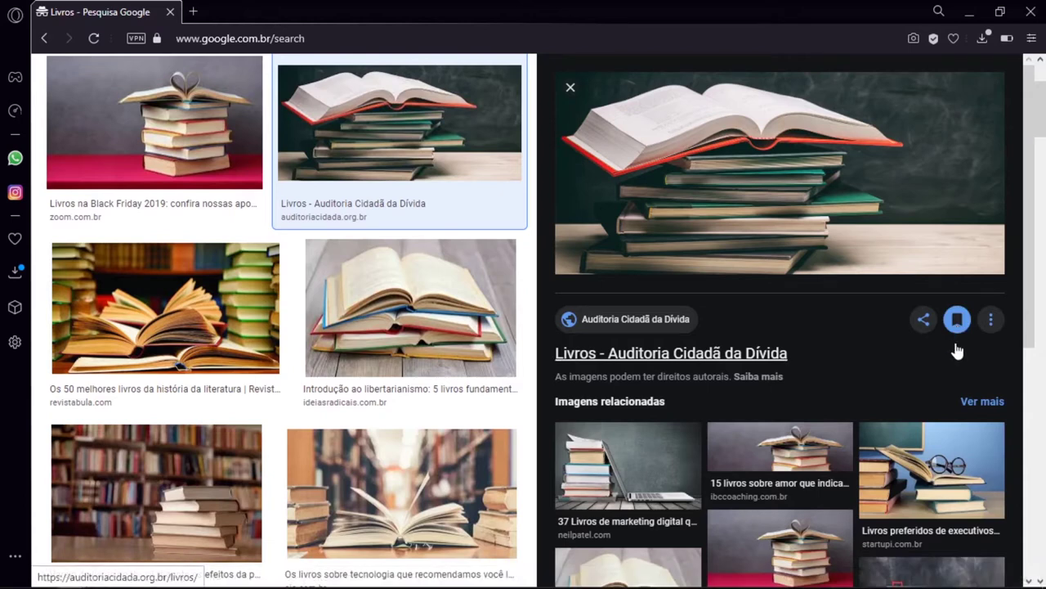
{"action": "left_click", "coordinate": [992, 323]}
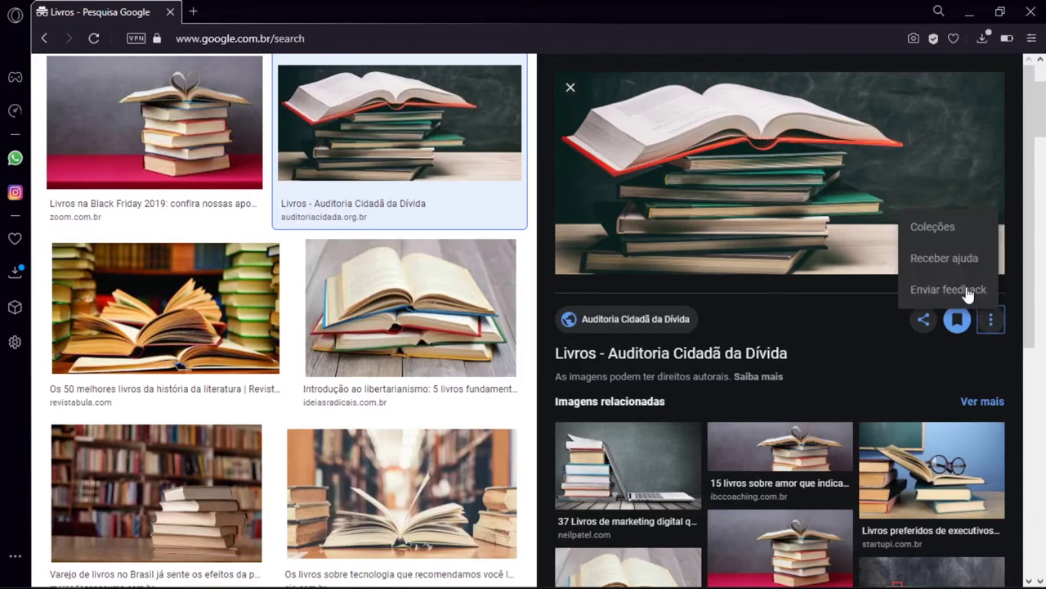
{"action": "left_click", "coordinate": [952, 240]}
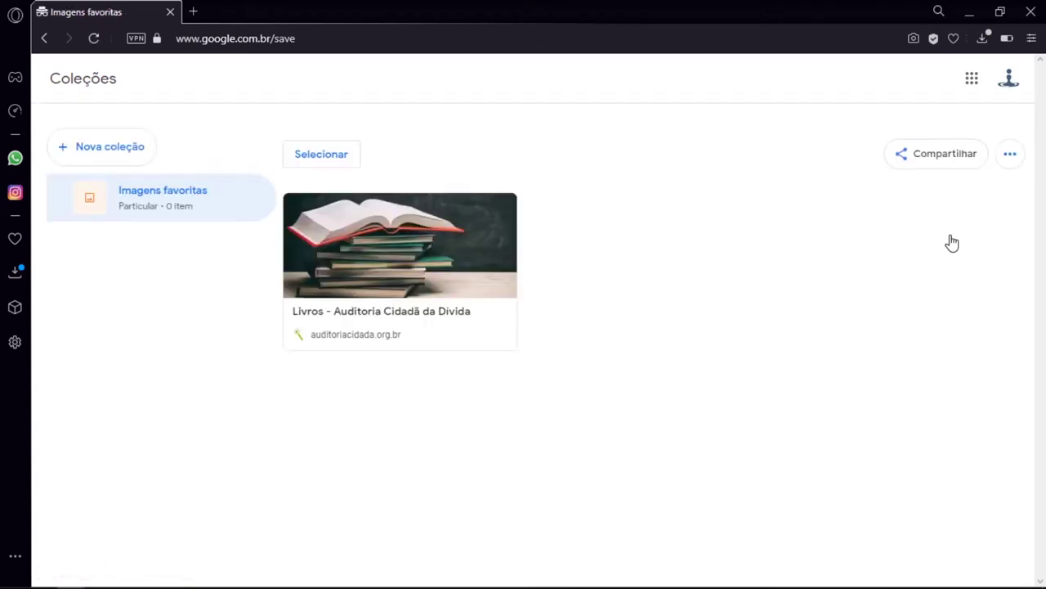
{"action": "left_click", "coordinate": [463, 244]}
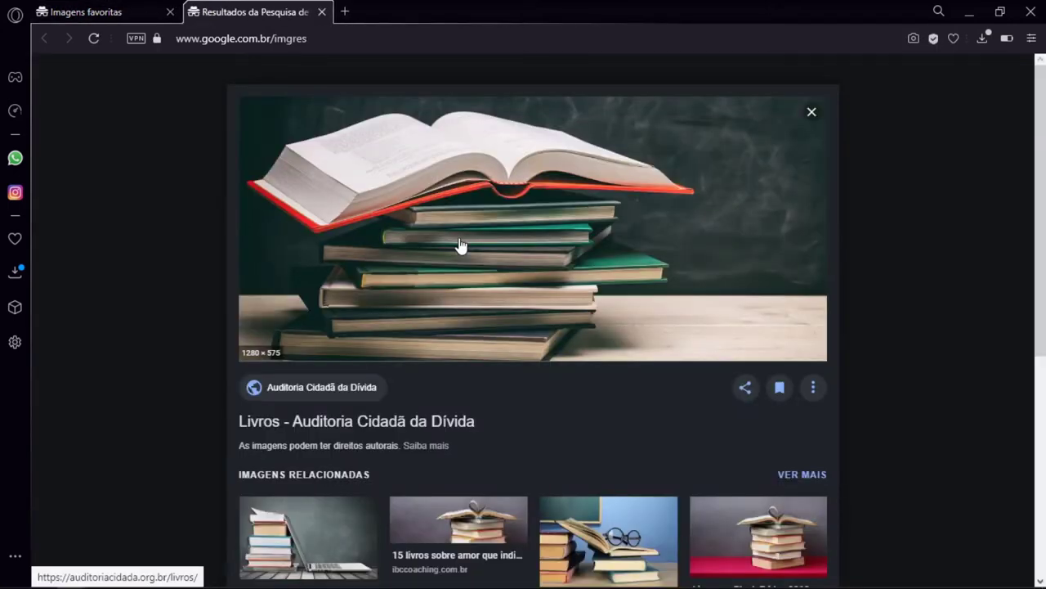
{"action": "left_click", "coordinate": [322, 12]}
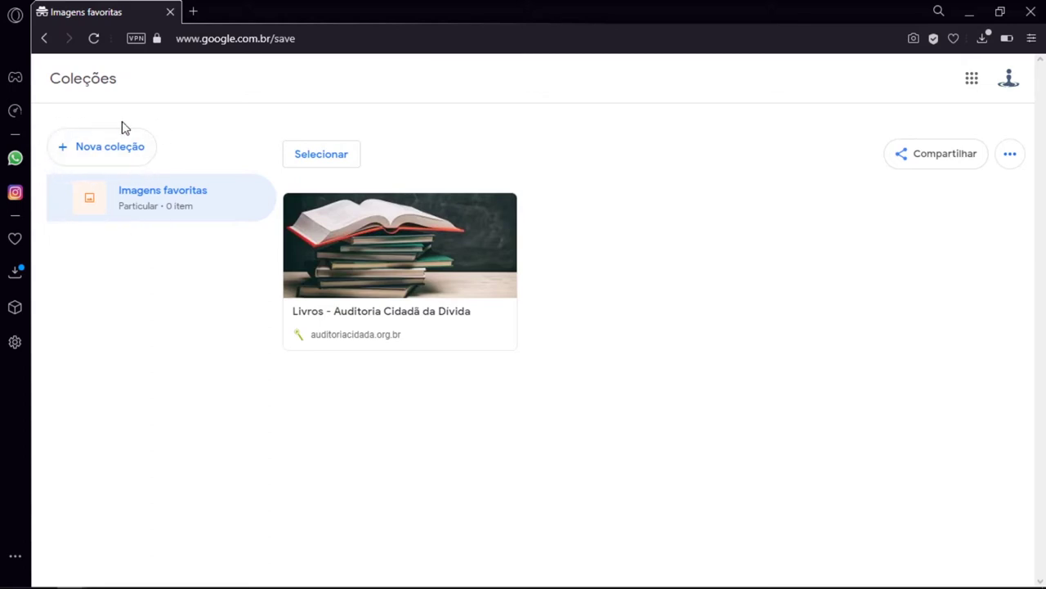
Add two new collections via Nova coleção, named 'Educação' and 'Aulas'
{"action": "left_click", "coordinate": [117, 162]}
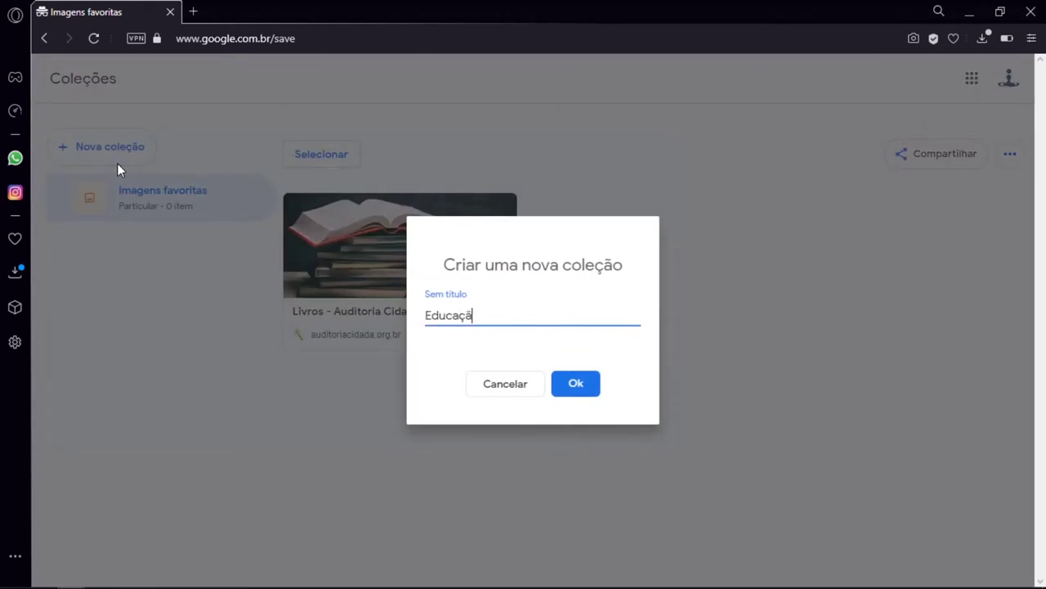
{"action": "key", "text": "Return"}
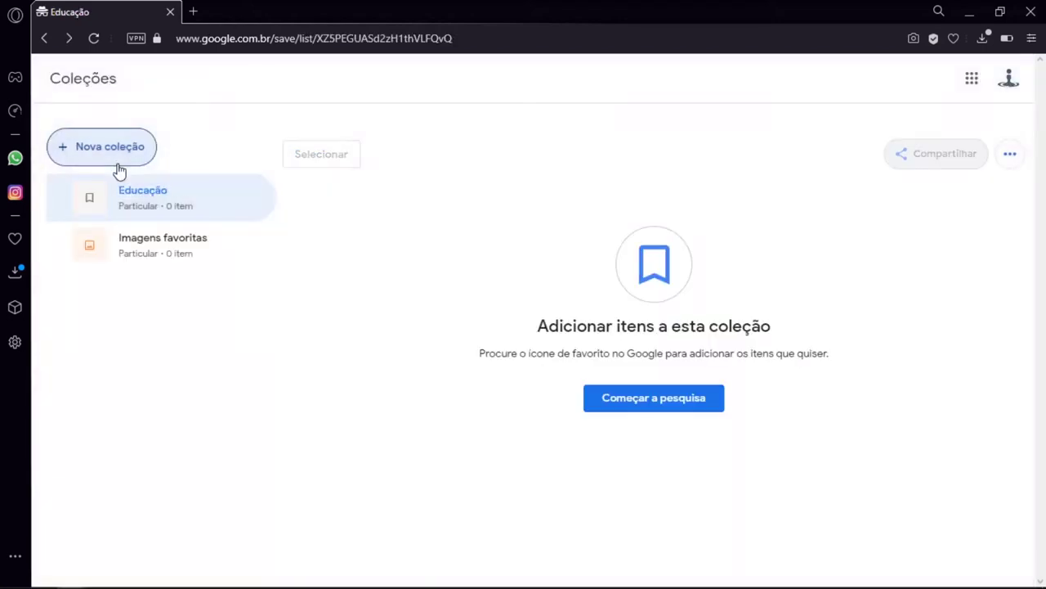
{"action": "left_click", "coordinate": [116, 162]}
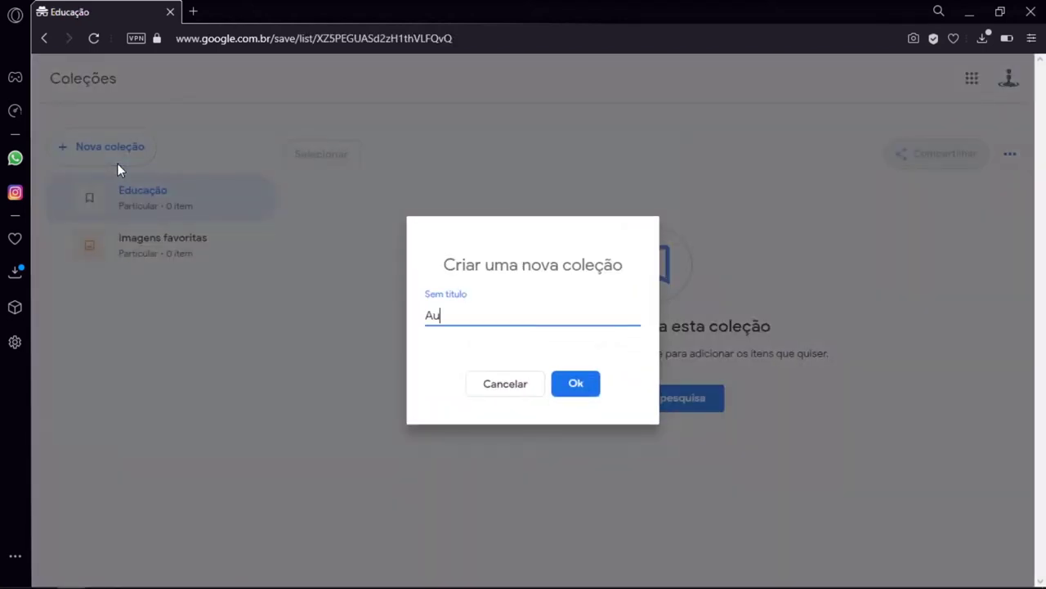
{"action": "key", "text": "Return"}
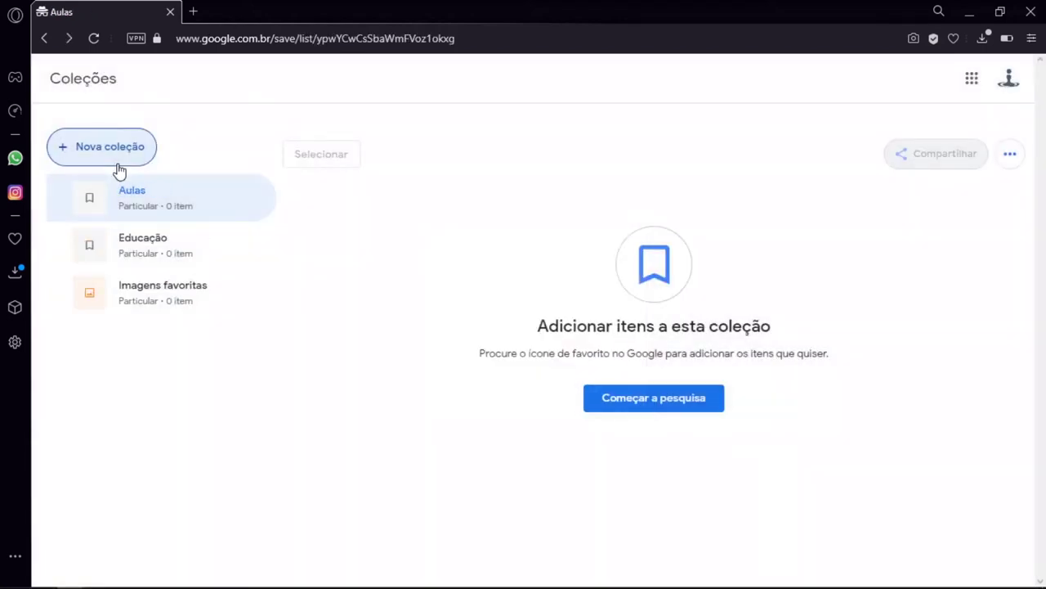
Search Google Images for 'Ensino'
{"action": "left_click", "coordinate": [677, 416]}
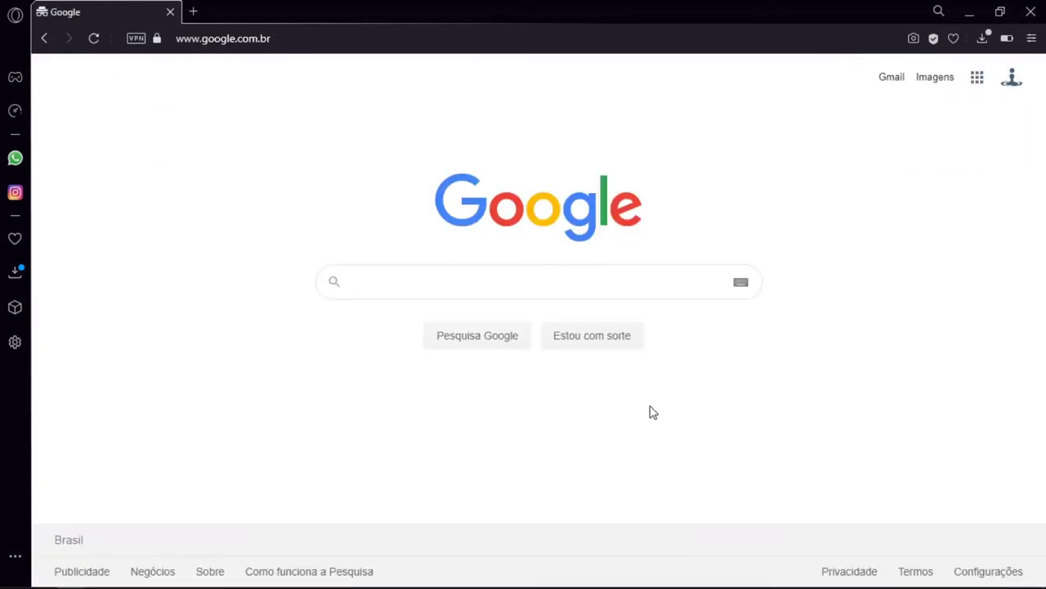
{"action": "type", "text": "Ensino"}
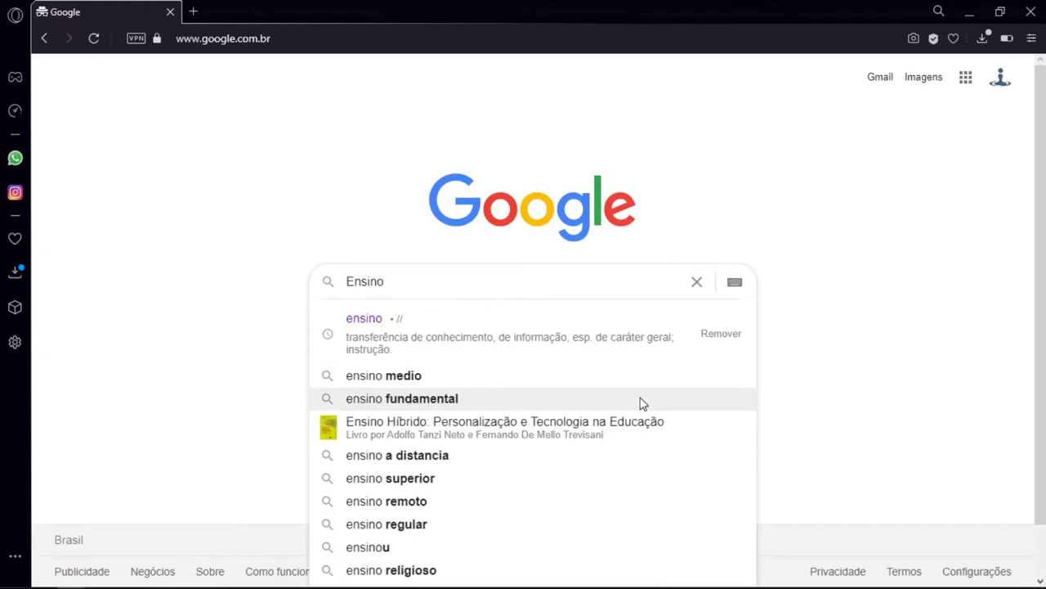
{"action": "key", "text": "Return"}
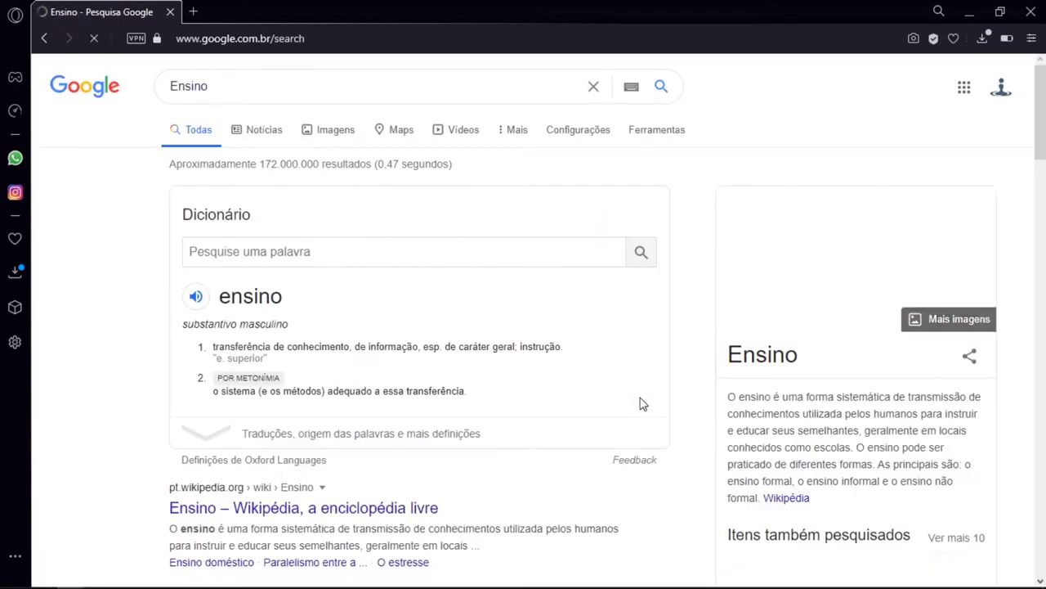
{"action": "left_click", "coordinate": [327, 136]}
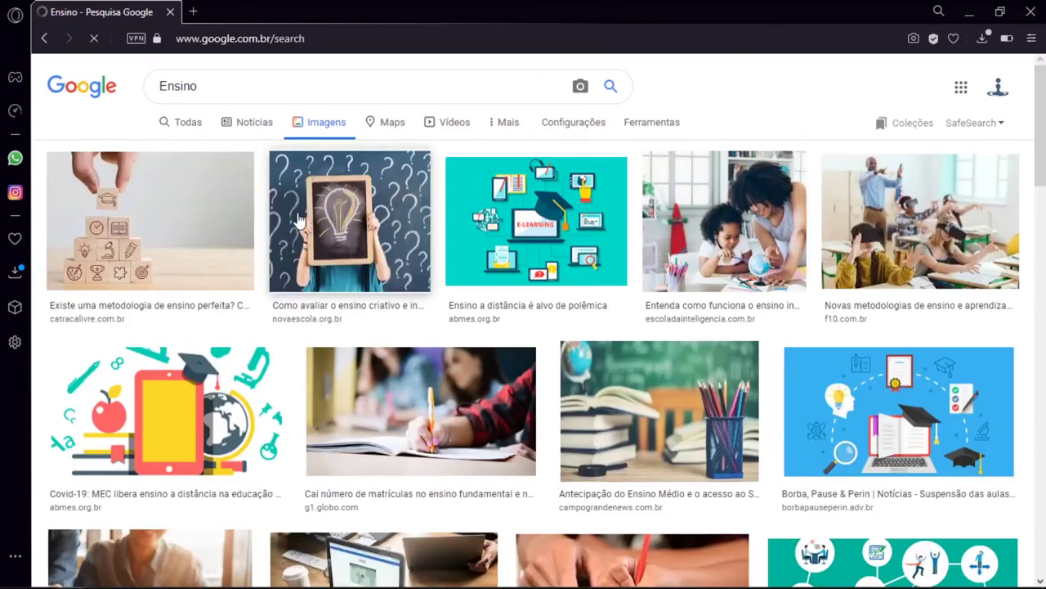
Save the question-mark lightbulb and stacked-blocks teaching images, then go to Coleções
{"action": "left_click", "coordinate": [302, 222]}
{"action": "left_click", "coordinate": [960, 419]}
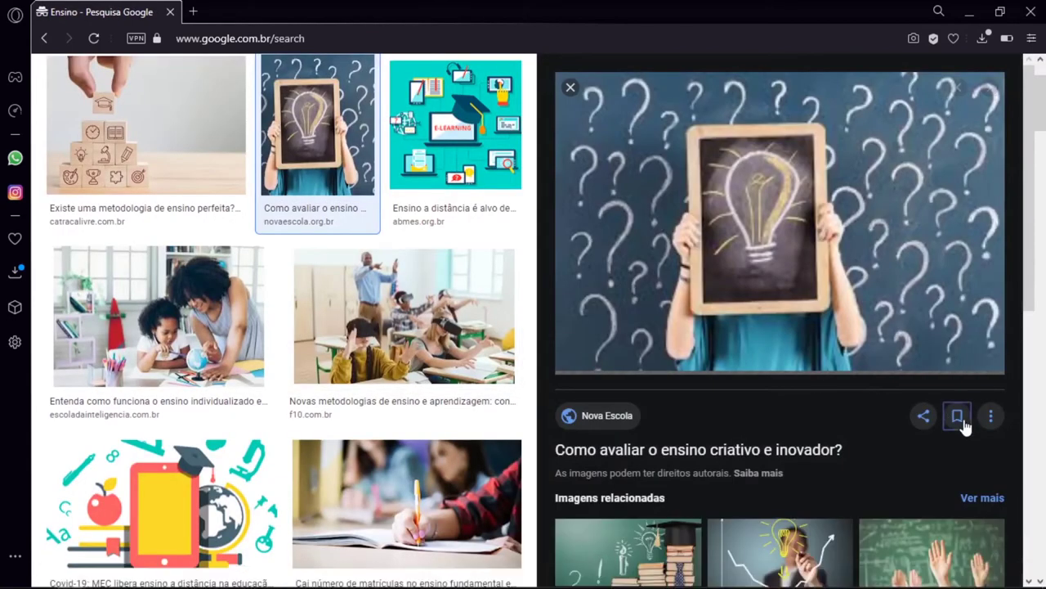
{"action": "left_click", "coordinate": [196, 154]}
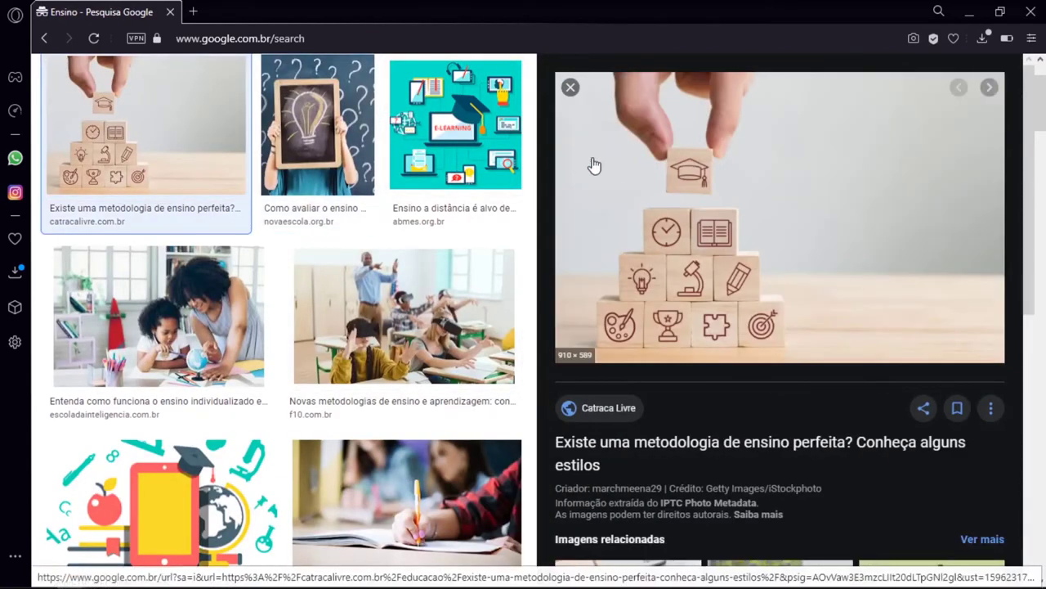
{"action": "left_click", "coordinate": [958, 411]}
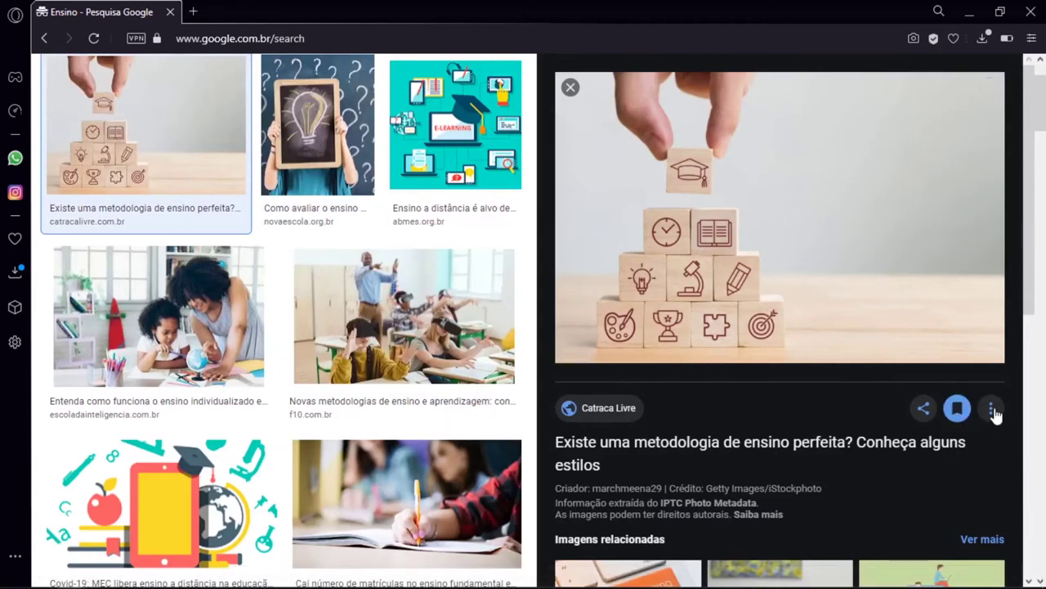
{"action": "left_click", "coordinate": [993, 412]}
{"action": "left_click", "coordinate": [944, 316]}
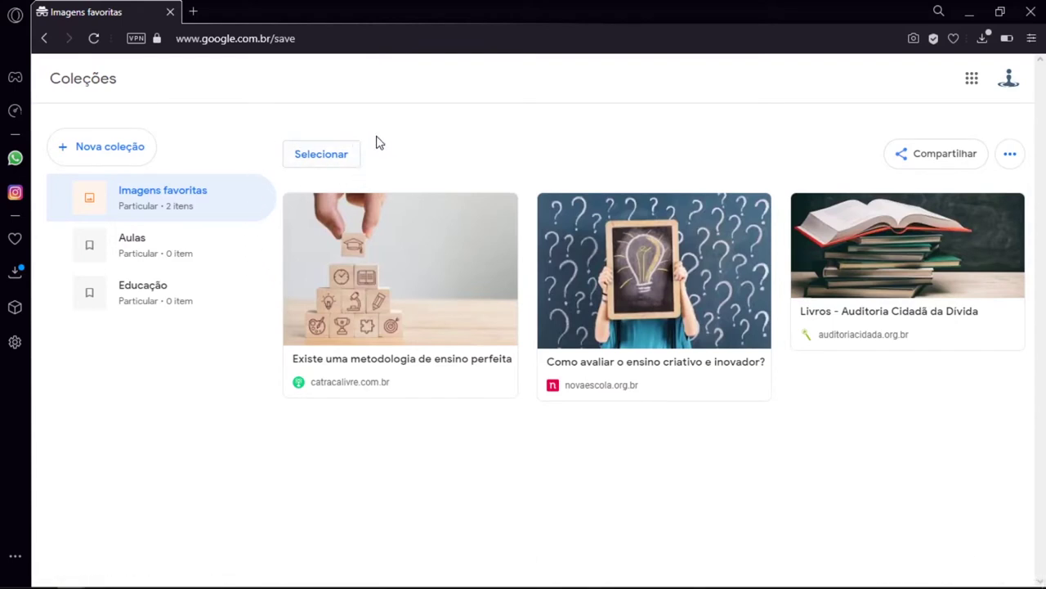
Move the stacked-blocks and lightbulb images from Imagens favoritas into Educação, then open Educação
{"action": "left_click", "coordinate": [350, 170]}
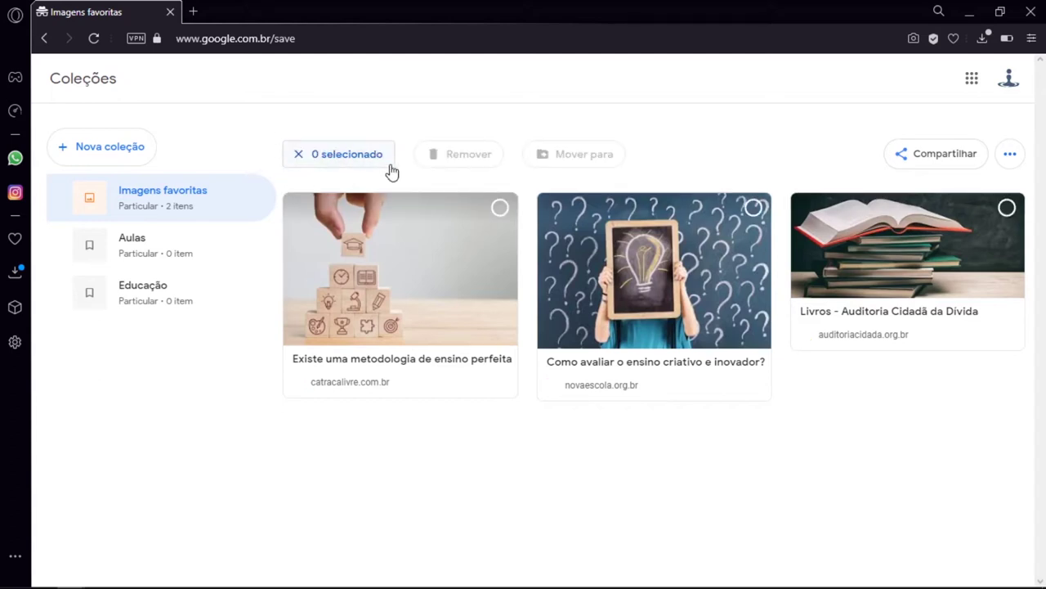
{"action": "left_click", "coordinate": [491, 244]}
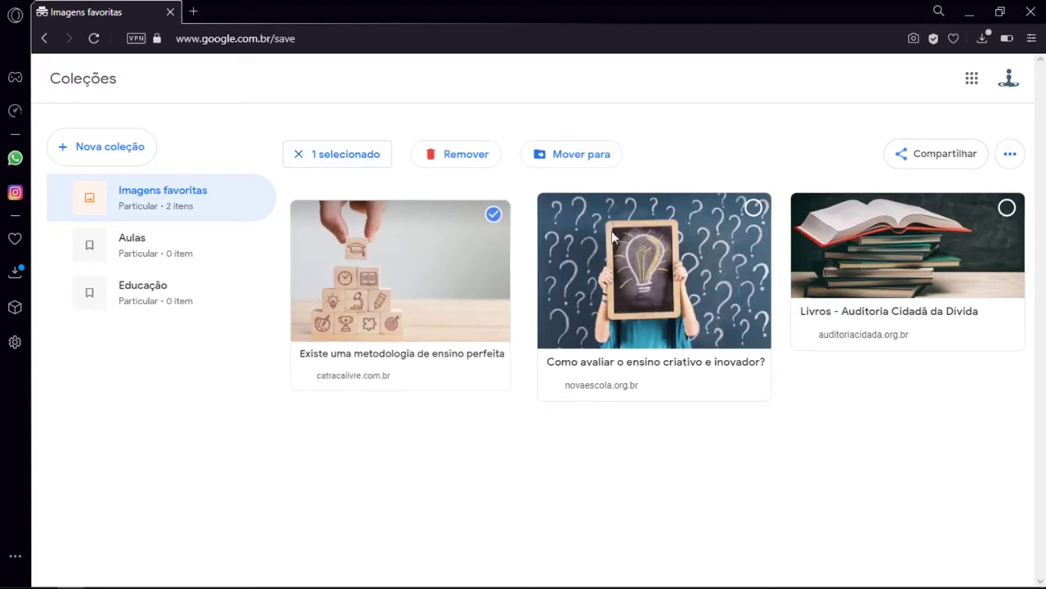
{"action": "left_click", "coordinate": [665, 231]}
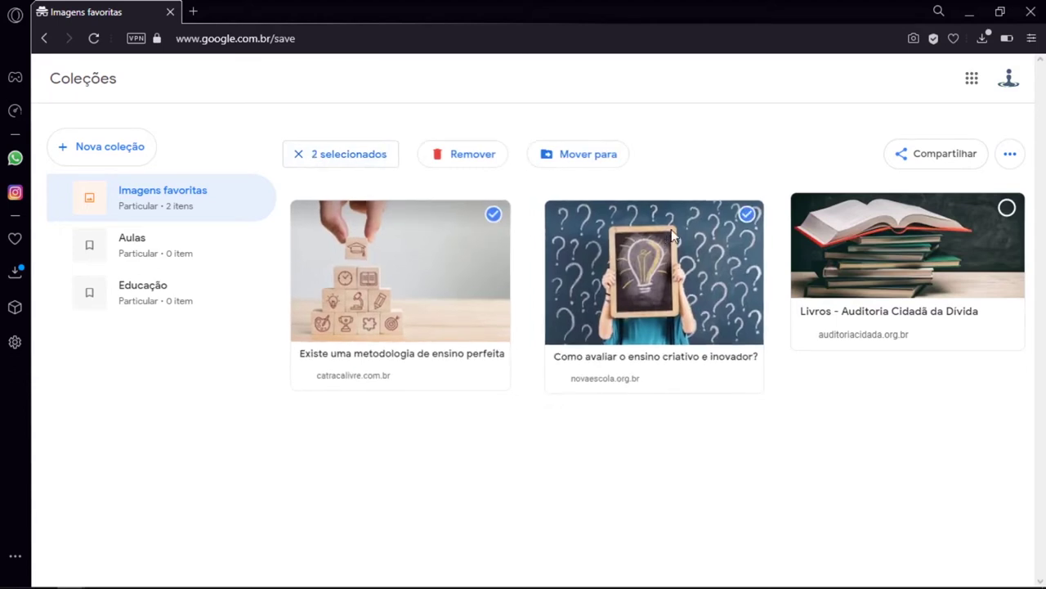
{"action": "left_click", "coordinate": [883, 230]}
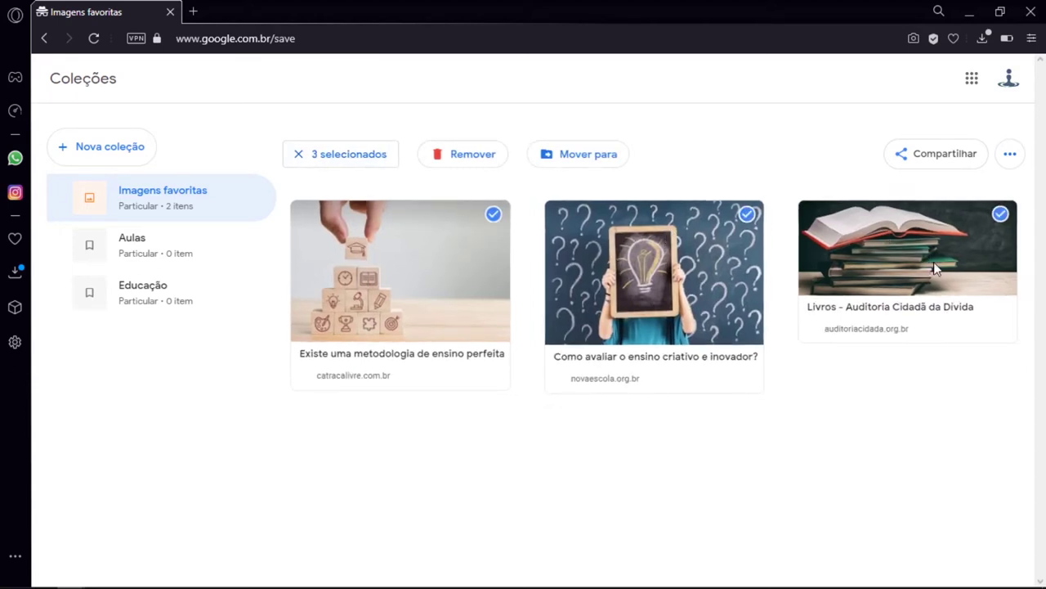
{"action": "left_click", "coordinate": [934, 262]}
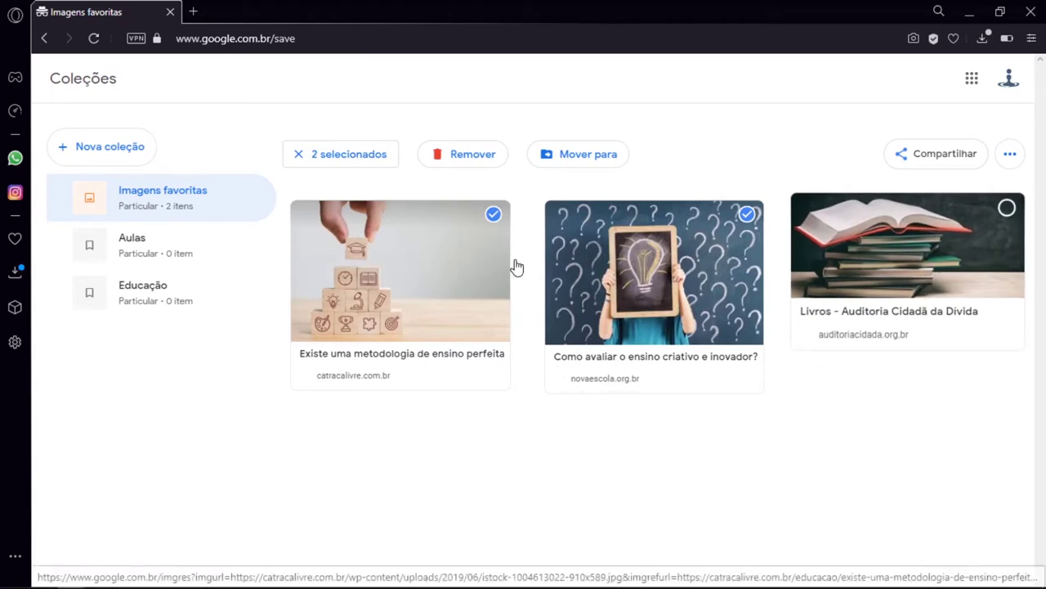
{"action": "left_click", "coordinate": [596, 169]}
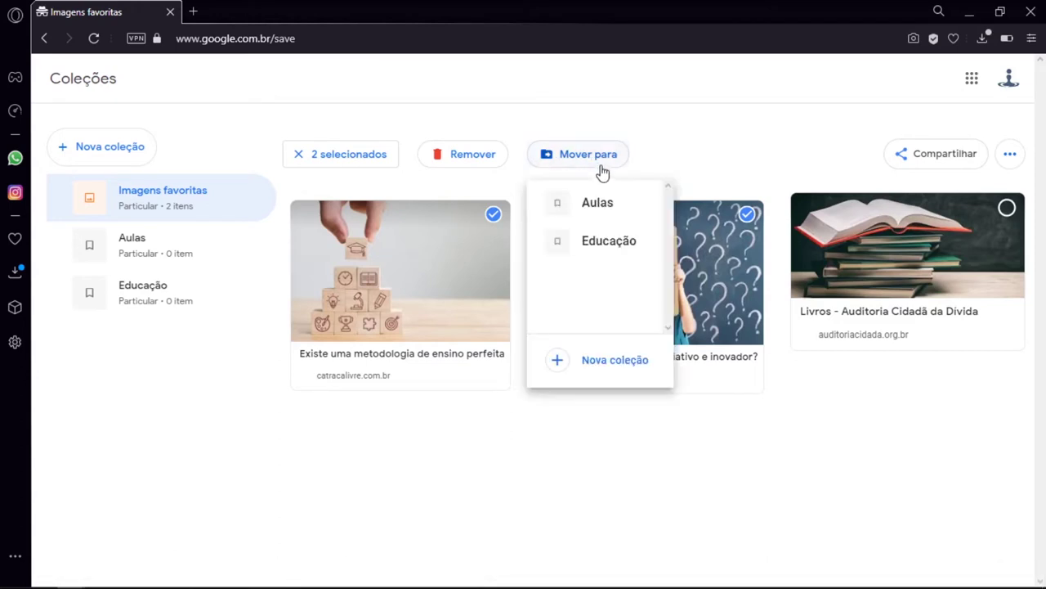
{"action": "left_click", "coordinate": [603, 239]}
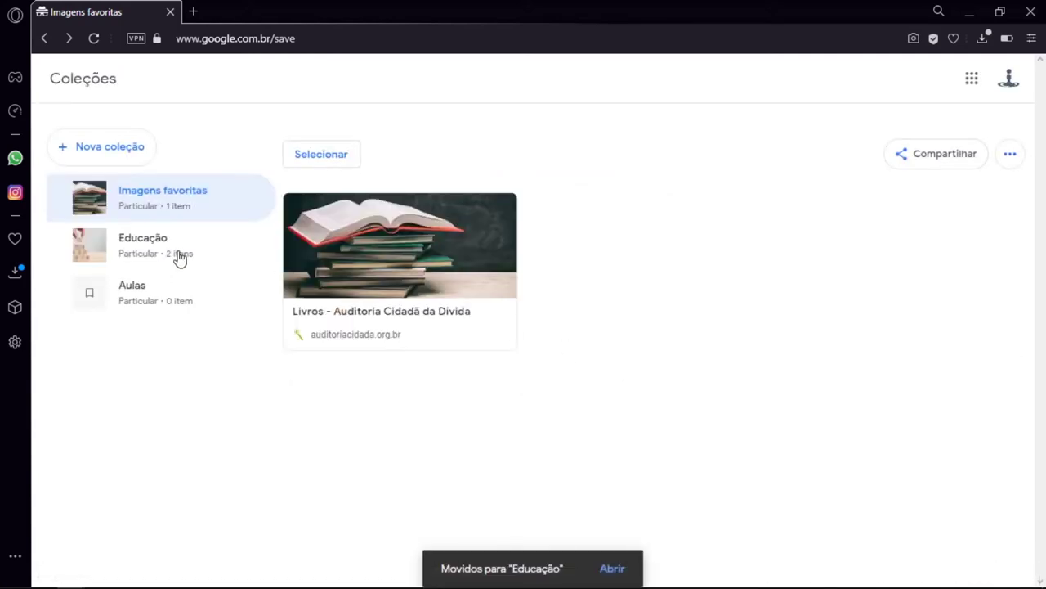
{"action": "left_click", "coordinate": [173, 257]}
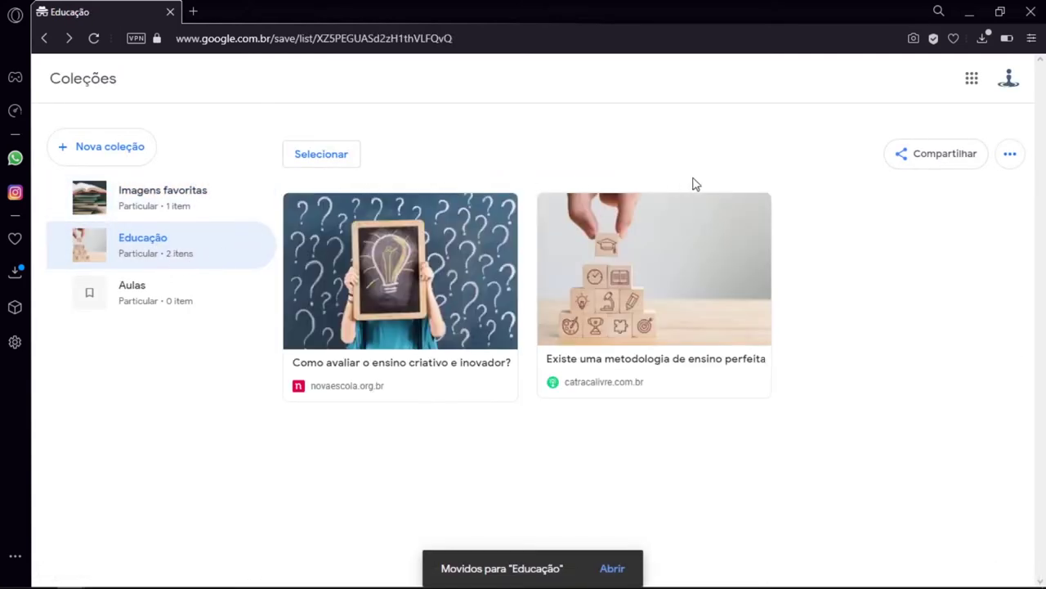
{"action": "left_click", "coordinate": [327, 160]}
Remove the 'Como avaliar o ensino criativo e inovador?' image from Educação
{"action": "left_click", "coordinate": [404, 221]}
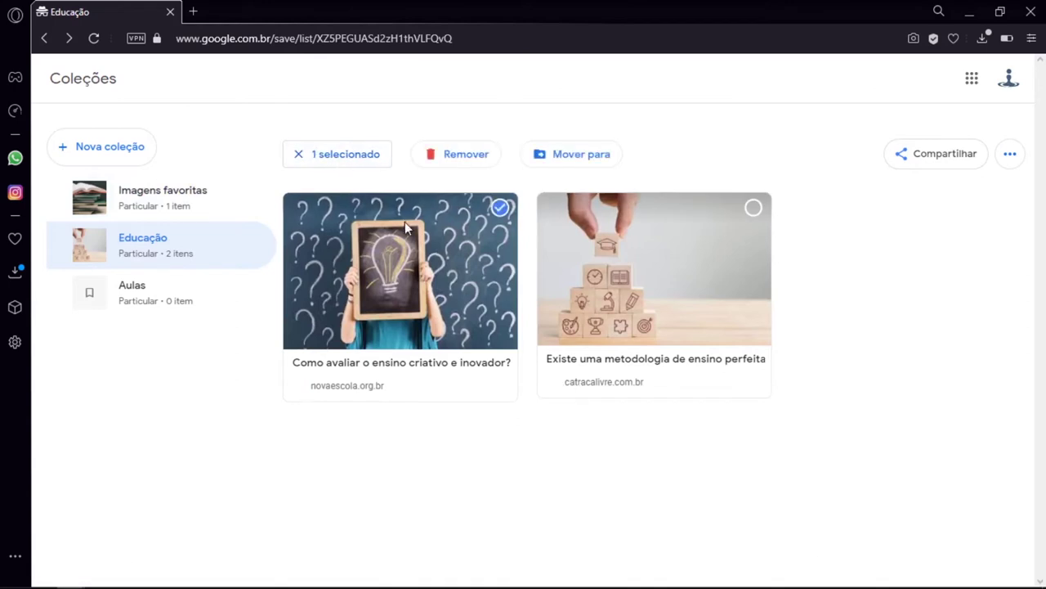
{"action": "left_click", "coordinate": [455, 160]}
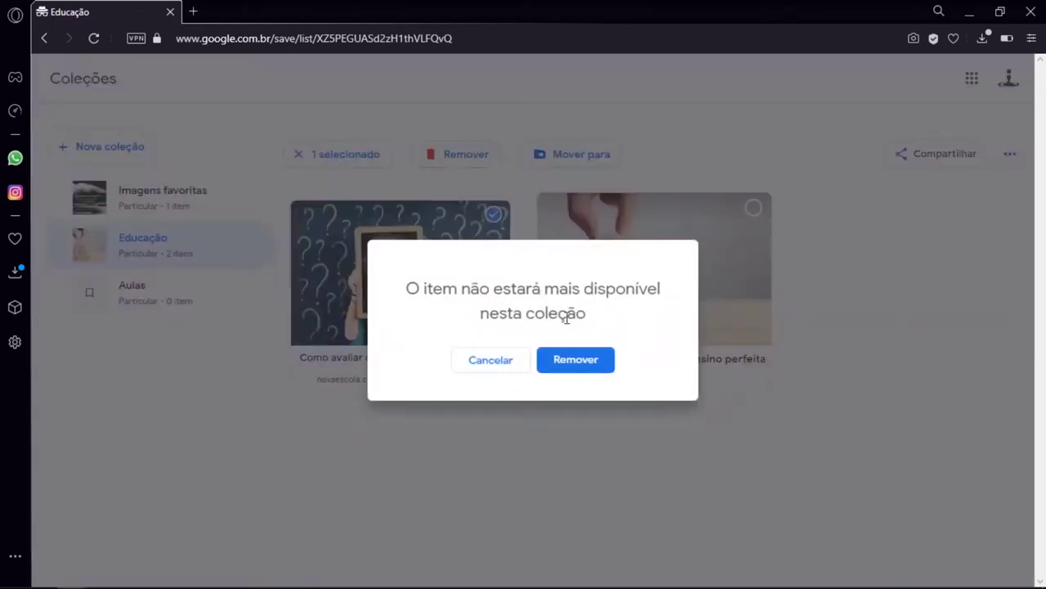
{"action": "left_click", "coordinate": [570, 360]}
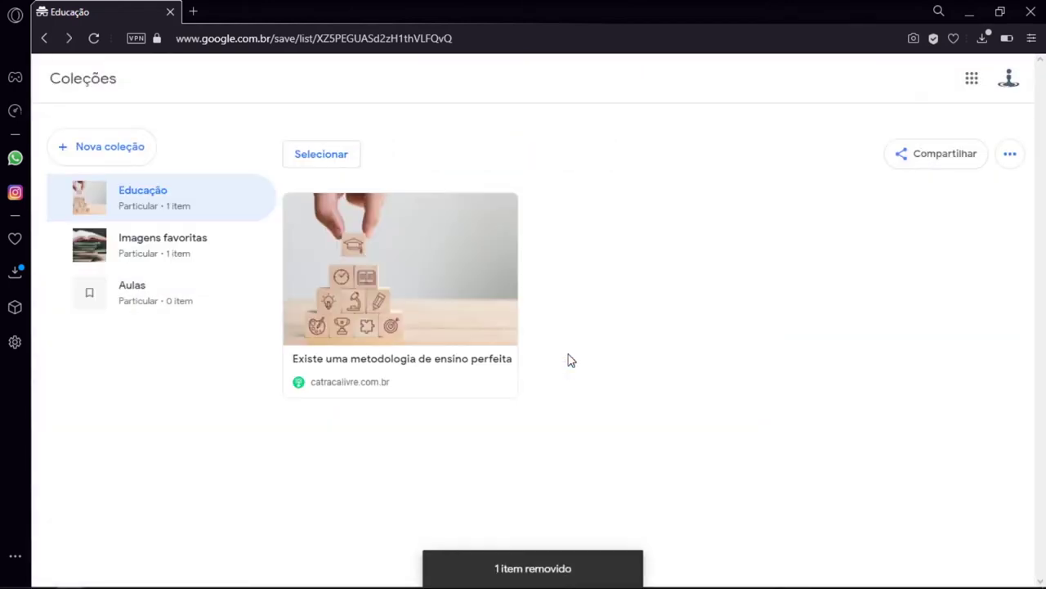
Exit selection mode leaving the stacked-blocks image in place, then open the empty Aulas collection
{"action": "left_click", "coordinate": [337, 160]}
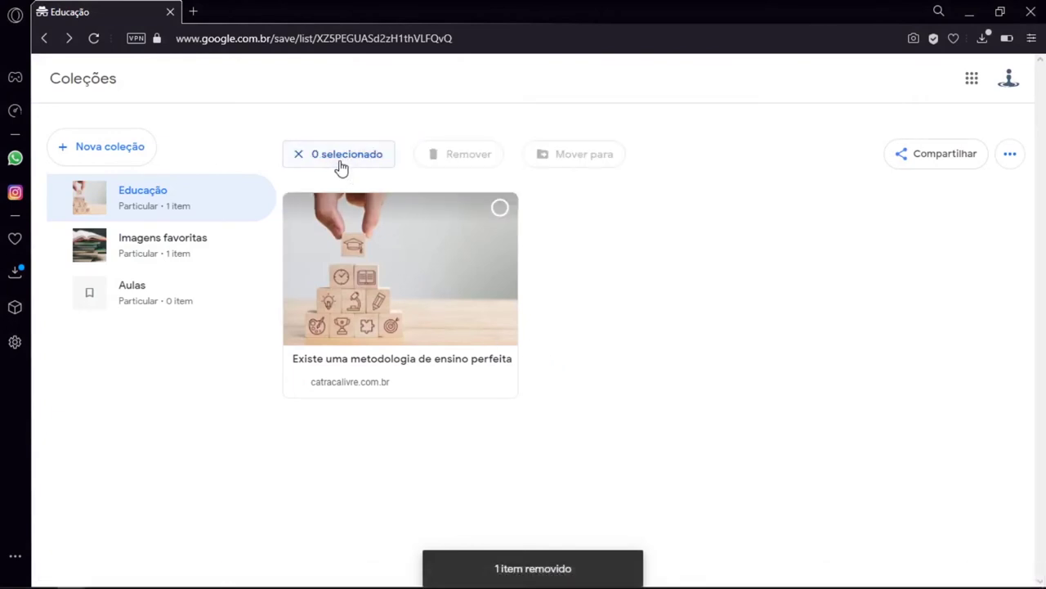
{"action": "left_click", "coordinate": [499, 218]}
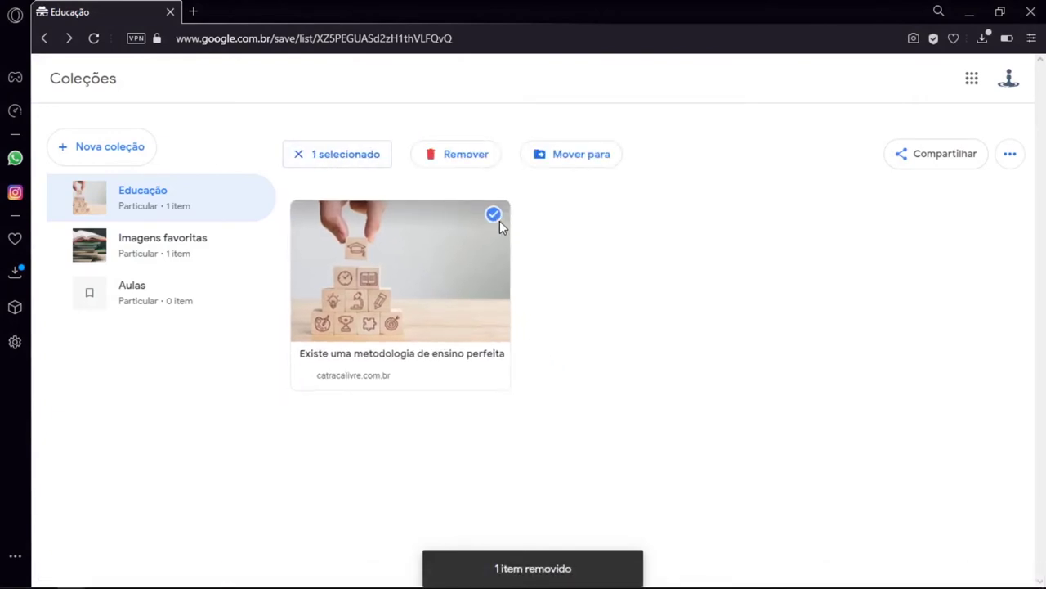
{"action": "left_click", "coordinate": [381, 158]}
{"action": "left_click", "coordinate": [350, 158]}
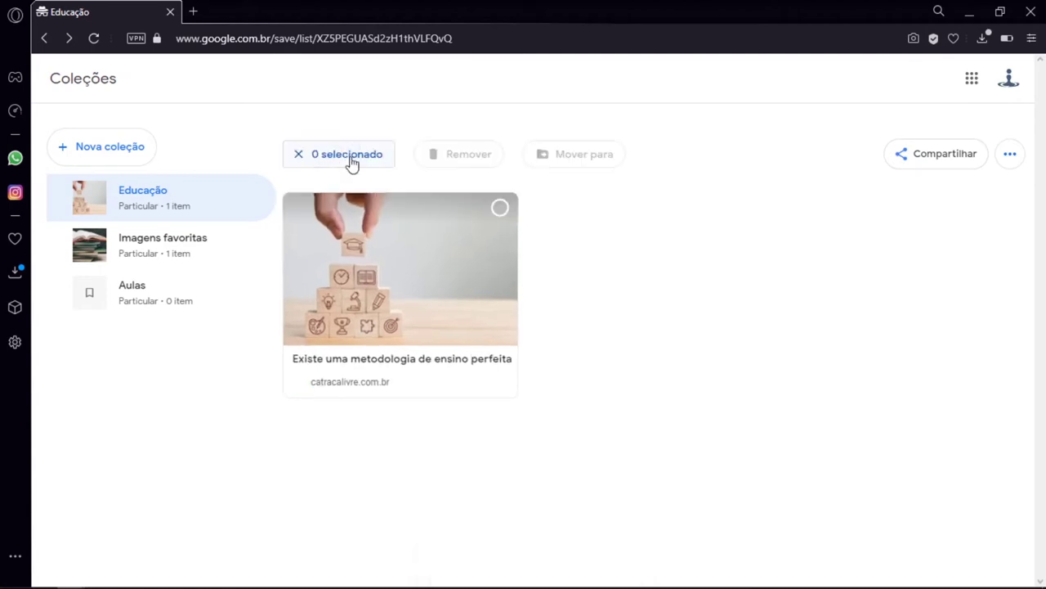
{"action": "left_click", "coordinate": [435, 233]}
{"action": "left_click", "coordinate": [357, 156]}
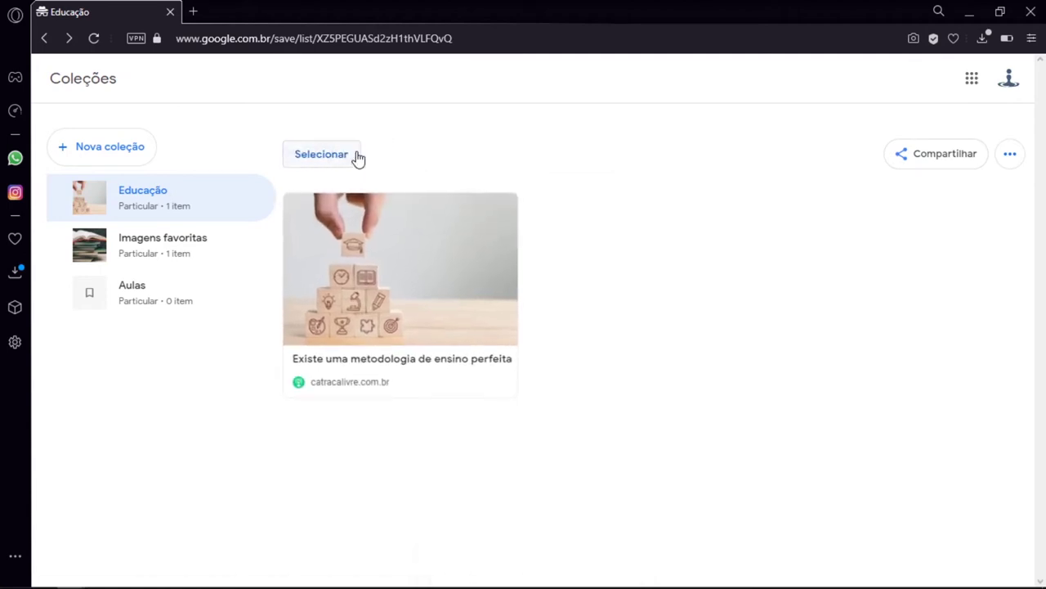
{"action": "left_click", "coordinate": [357, 158]}
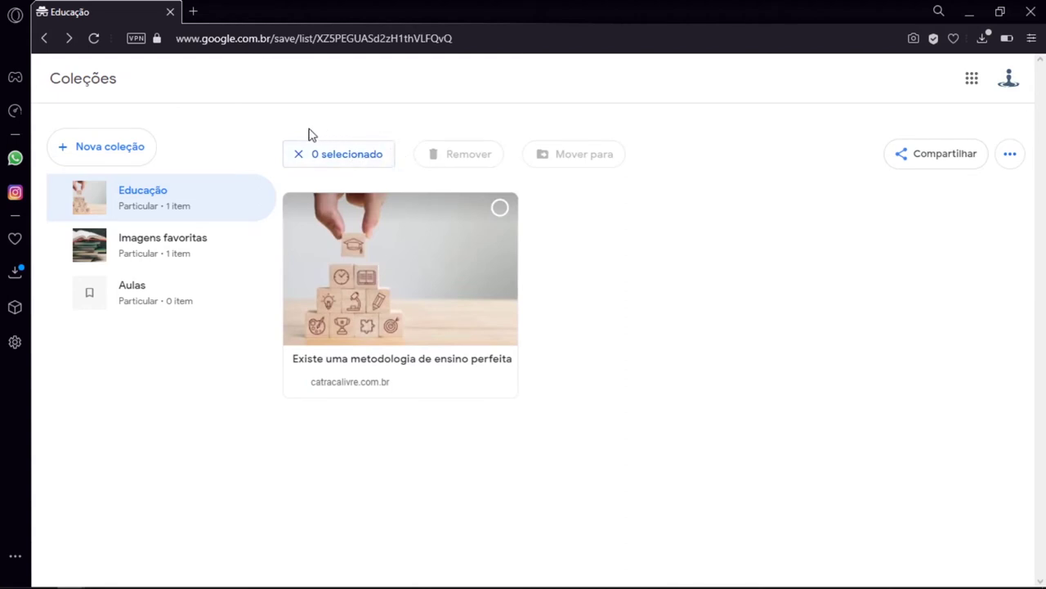
{"action": "left_click", "coordinate": [368, 163]}
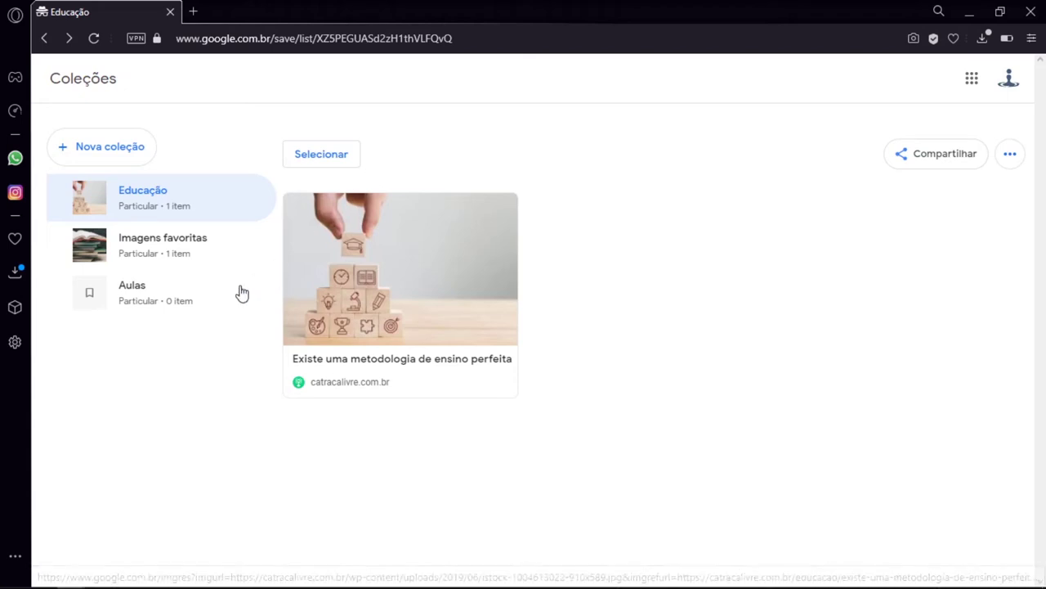
{"action": "left_click", "coordinate": [170, 309]}
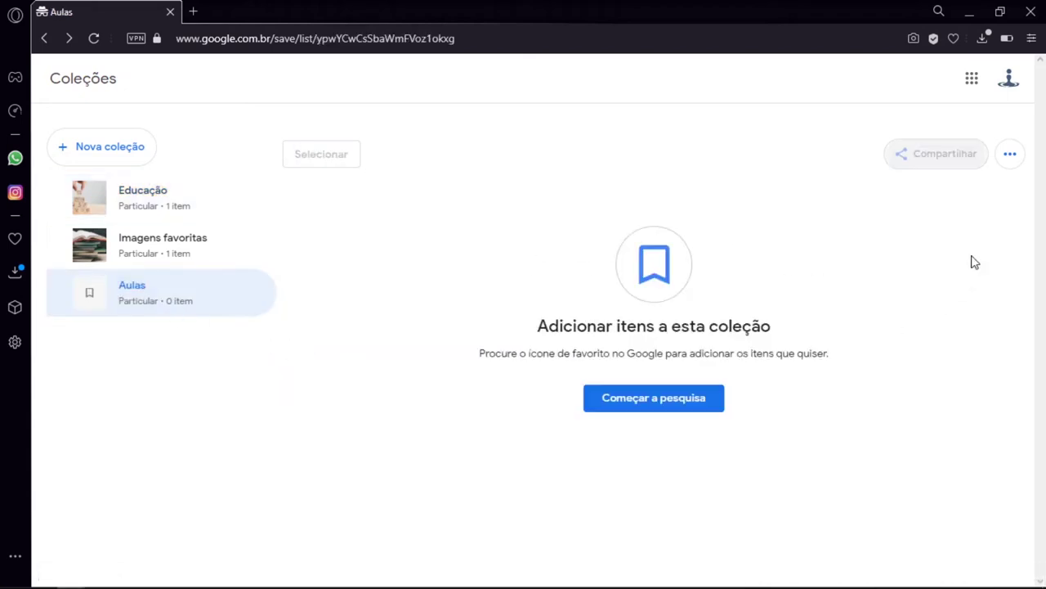
Rename the Aulas collection to 'Educacional'
{"action": "left_click", "coordinate": [1012, 155]}
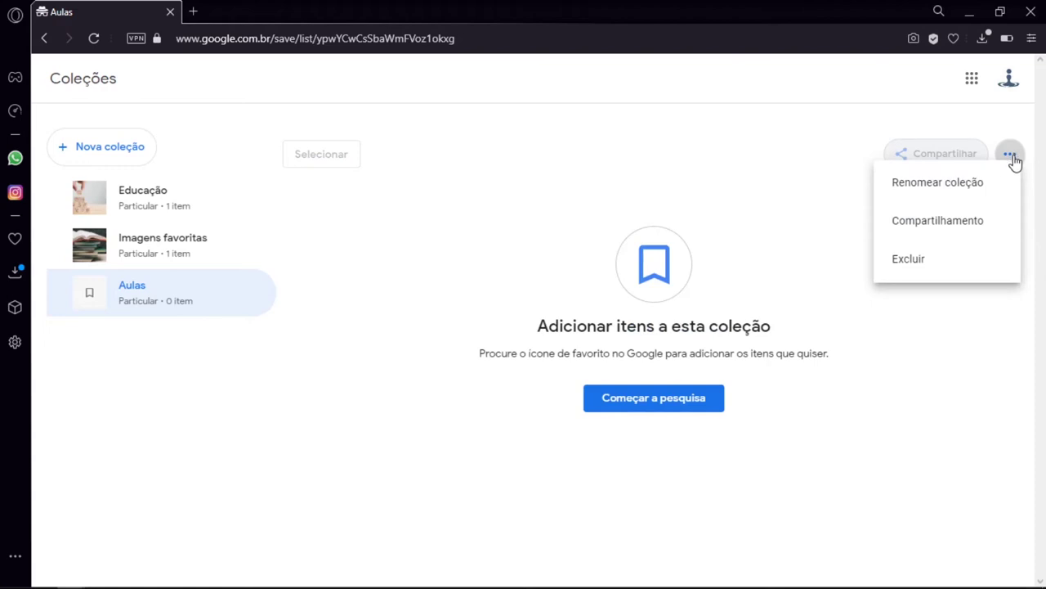
{"action": "left_click", "coordinate": [978, 184]}
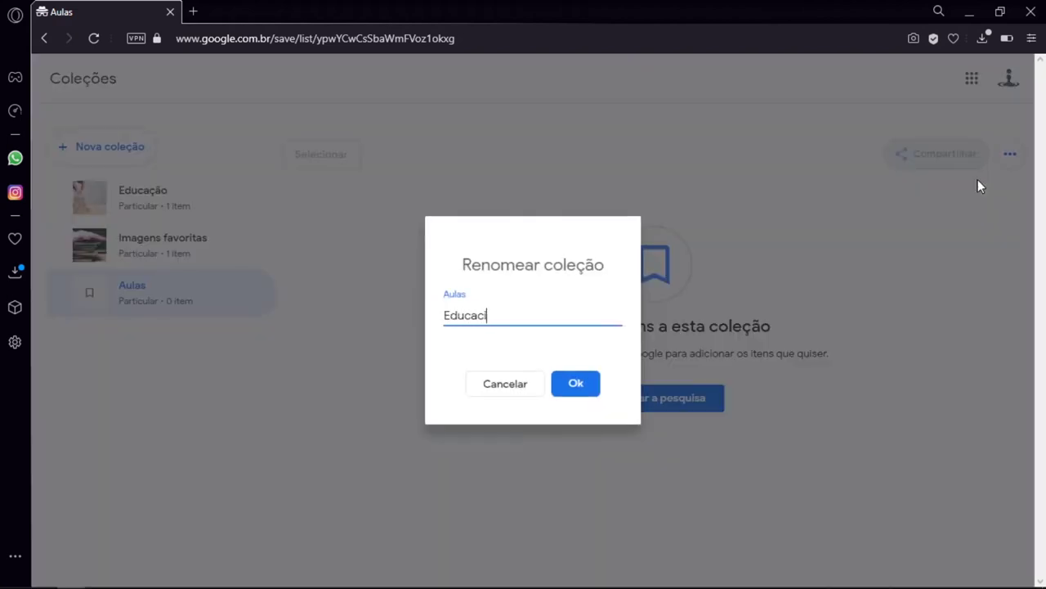
{"action": "key", "text": "Return"}
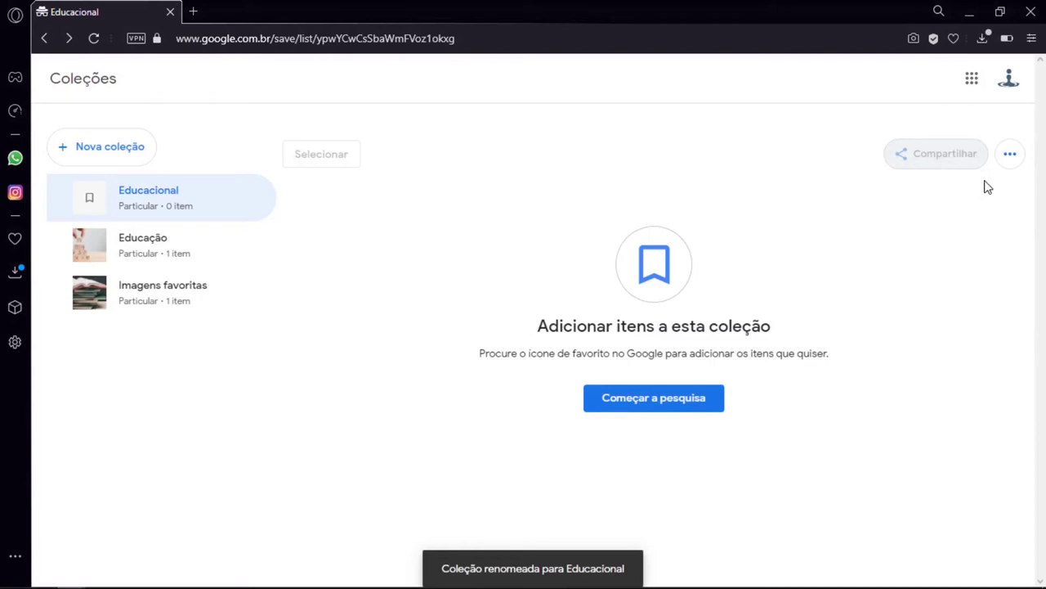
Delete the Educacional collection and confirm with Excluir
{"action": "left_click", "coordinate": [1011, 156]}
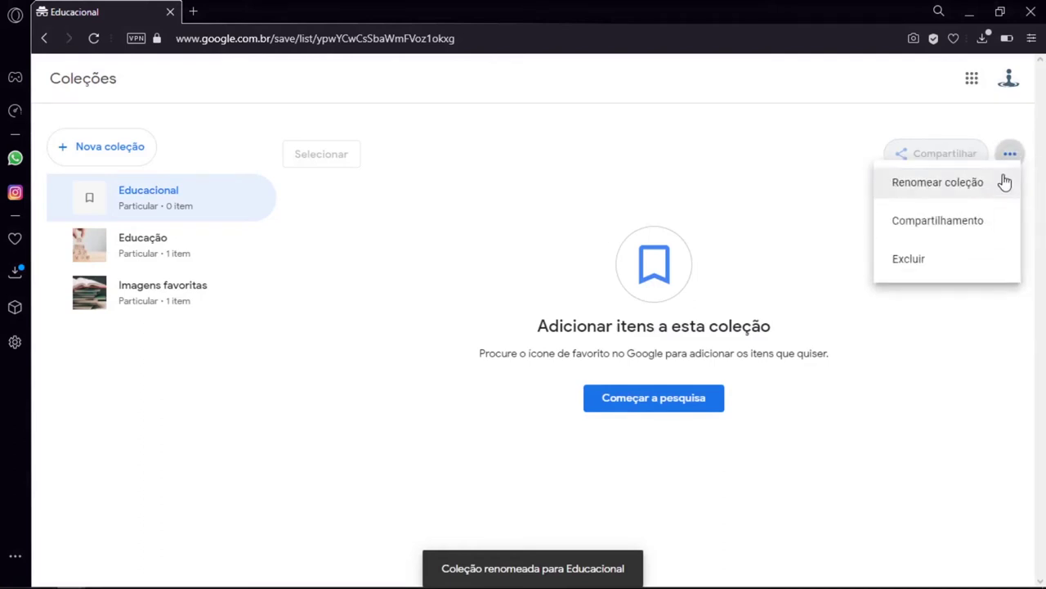
{"action": "left_click", "coordinate": [941, 263]}
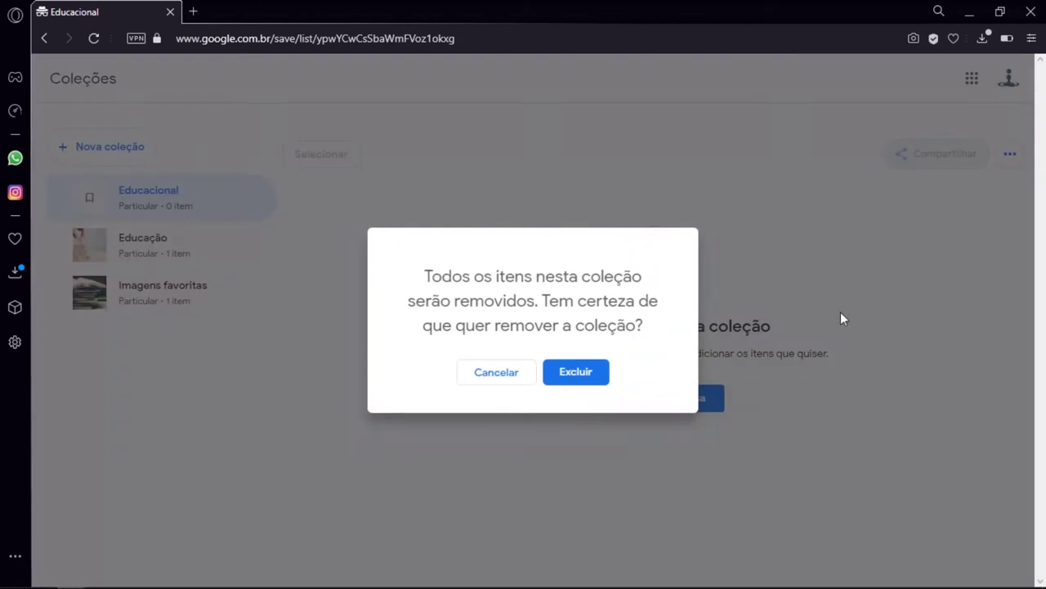
{"action": "left_click", "coordinate": [587, 378]}
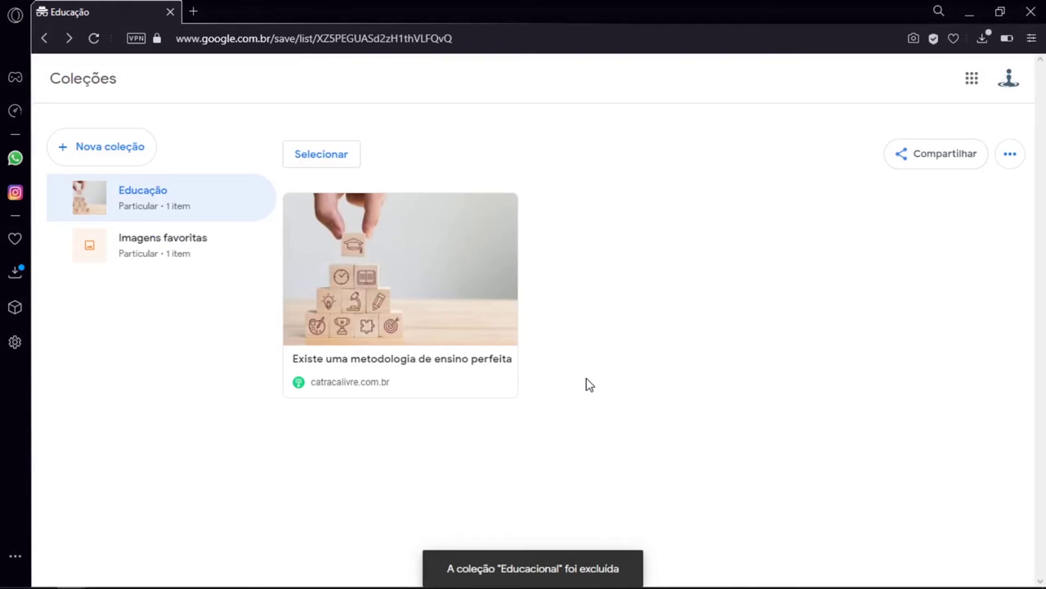
{"action": "left_click", "coordinate": [1011, 155]}
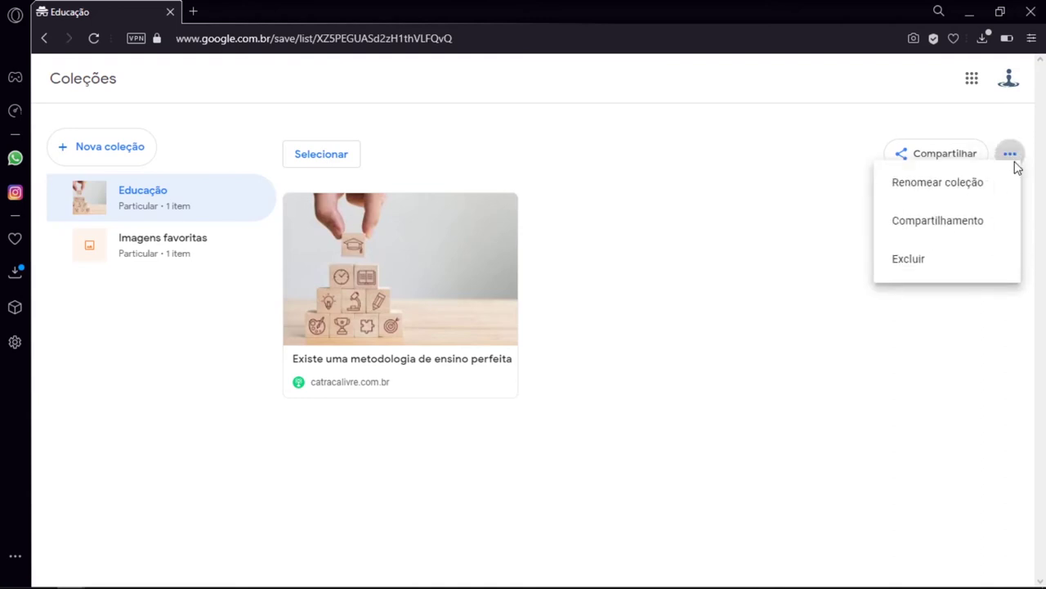
{"action": "left_click", "coordinate": [982, 228]}
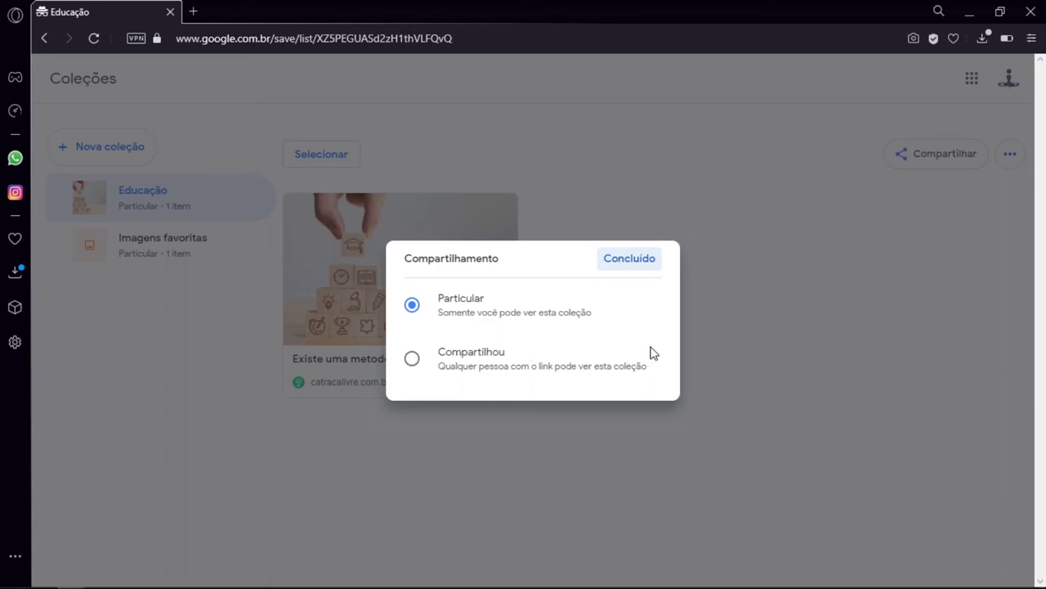
{"action": "left_click", "coordinate": [413, 305]}
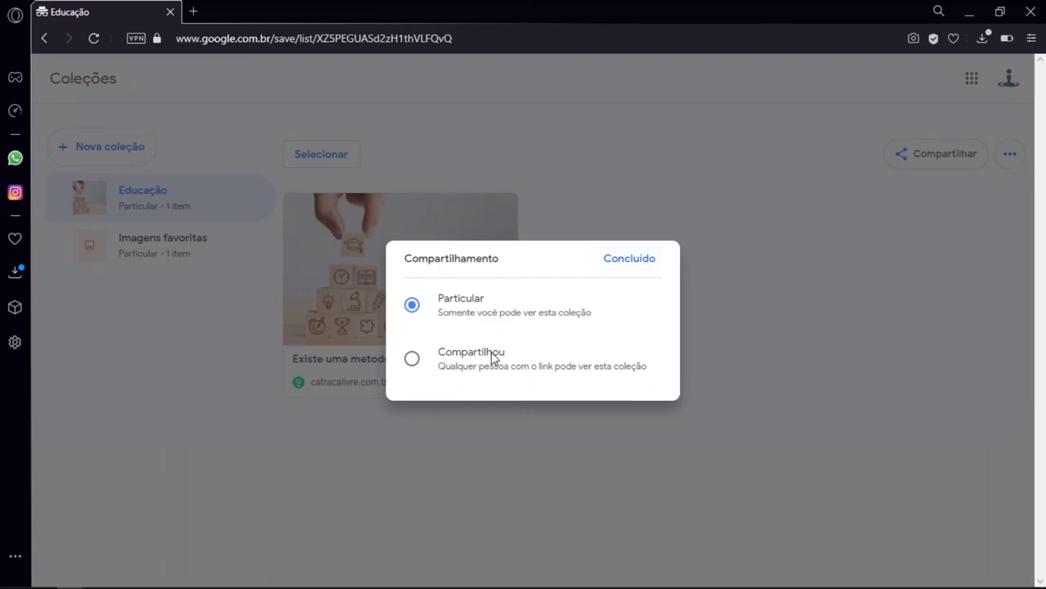
{"action": "left_click", "coordinate": [622, 268]}
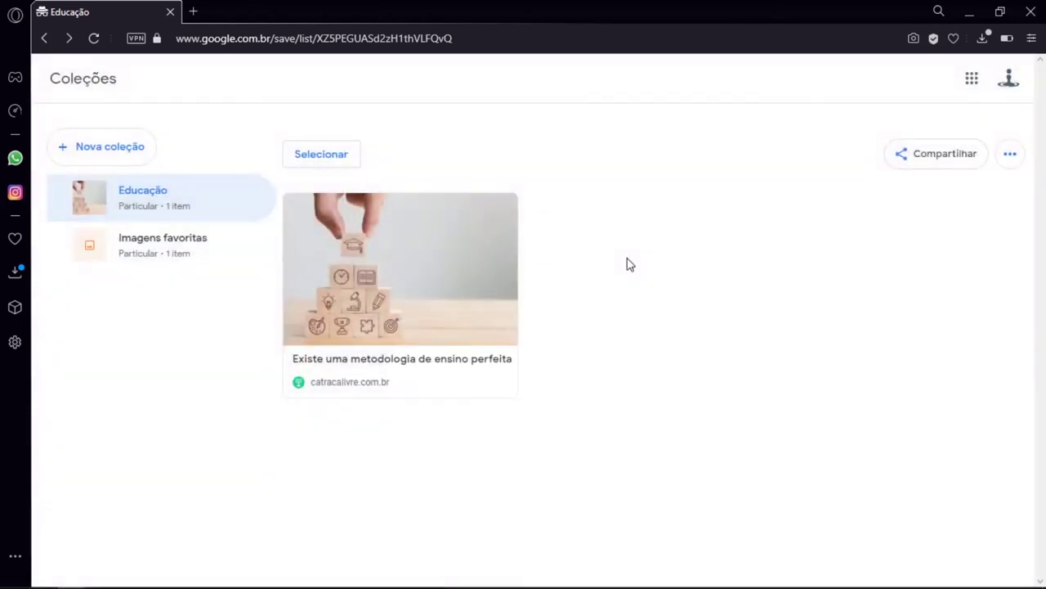
Share the Educação collection by entering a contact's name in Para, picking them, and sending
{"action": "left_click", "coordinate": [949, 159]}
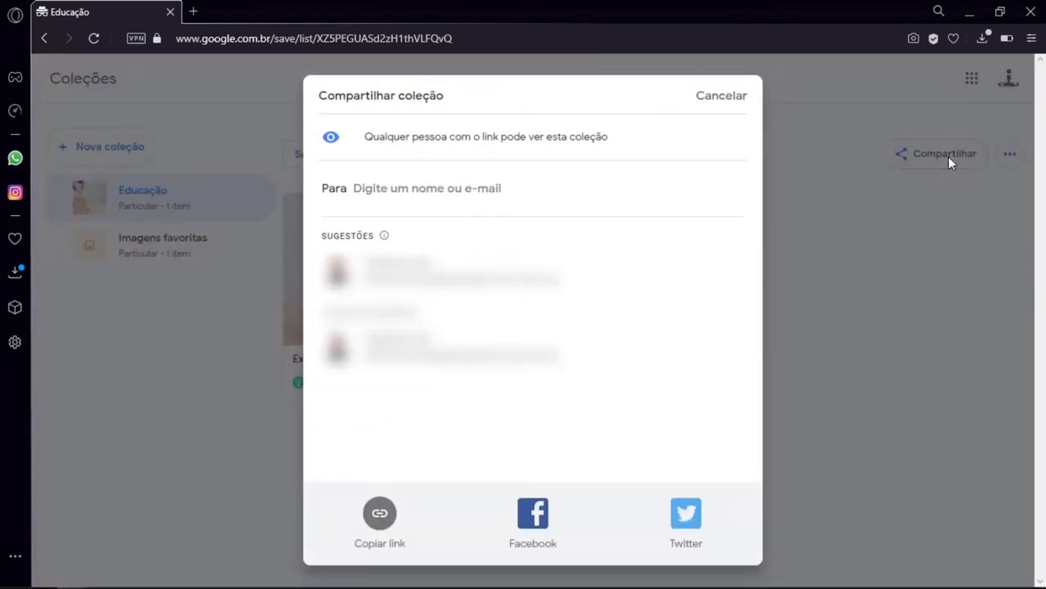
{"action": "type", "text": "fa"}
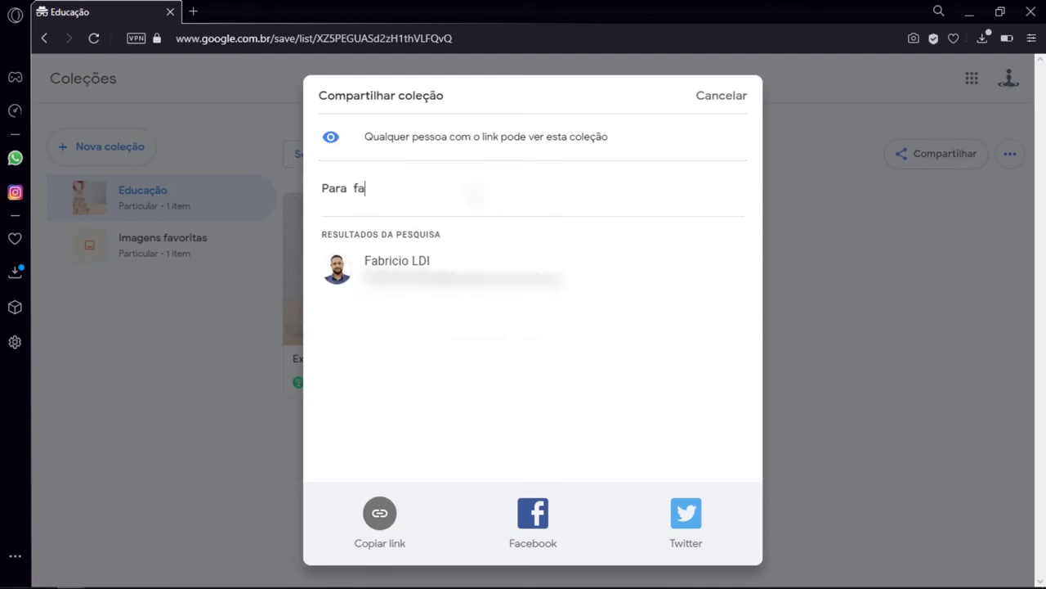
{"action": "type", "text": "briciol"}
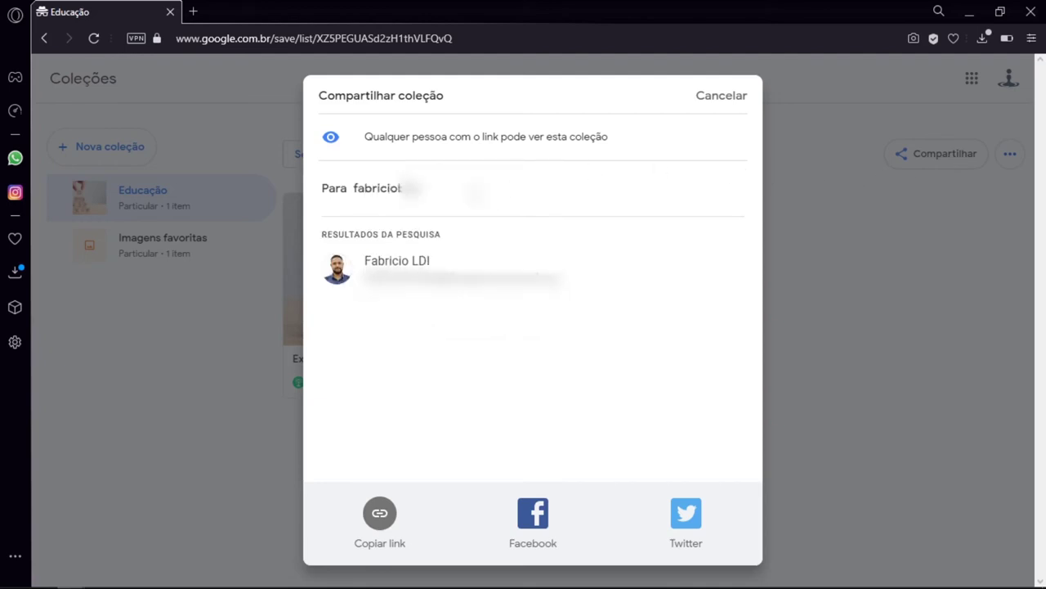
{"action": "type", "text": "di"}
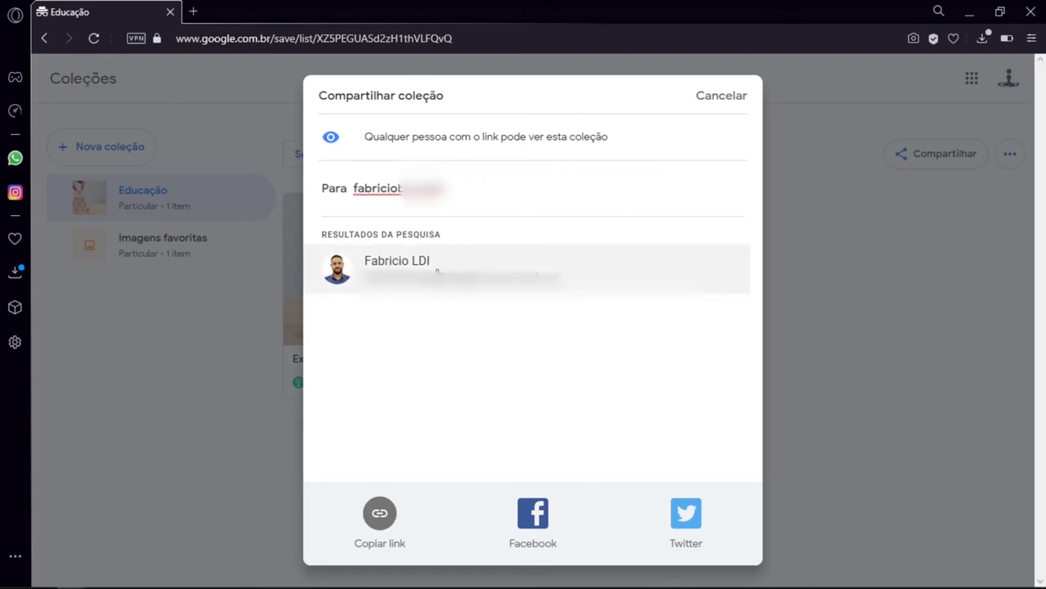
{"action": "left_click", "coordinate": [585, 272]}
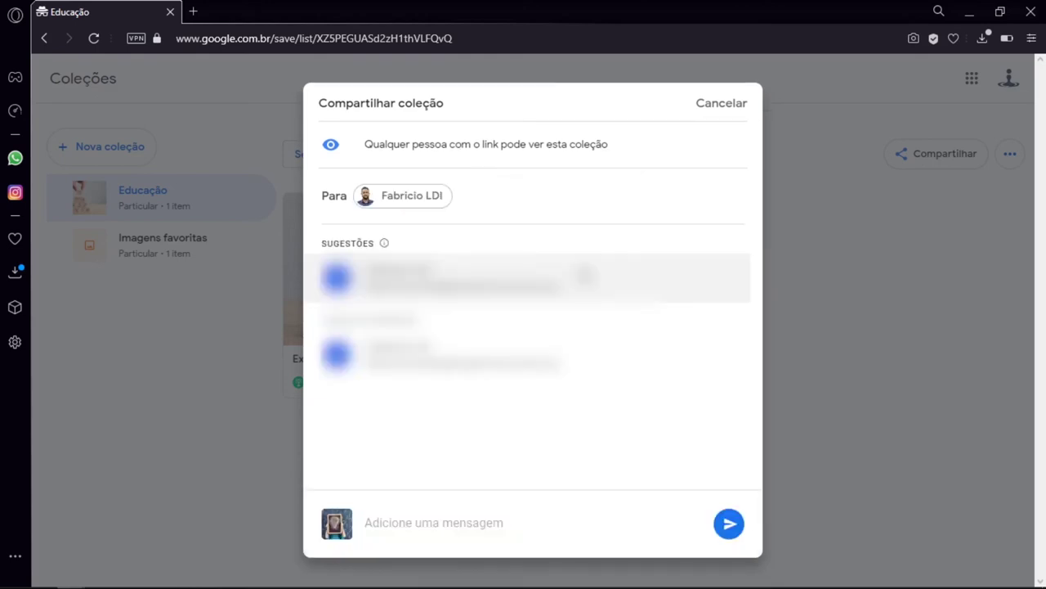
{"action": "left_click", "coordinate": [730, 527]}
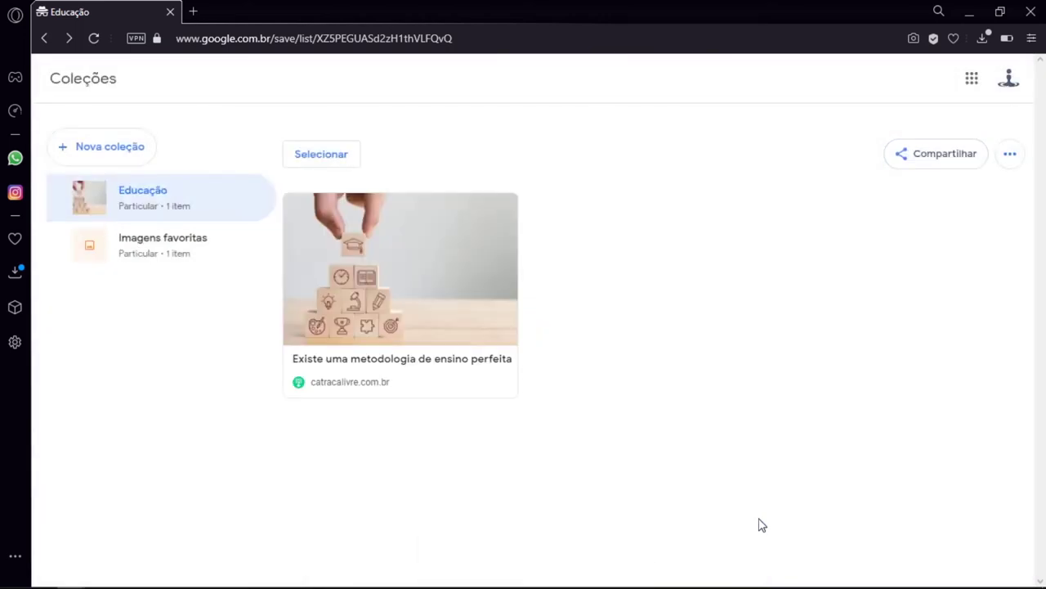
{"action": "left_click", "coordinate": [940, 167]}
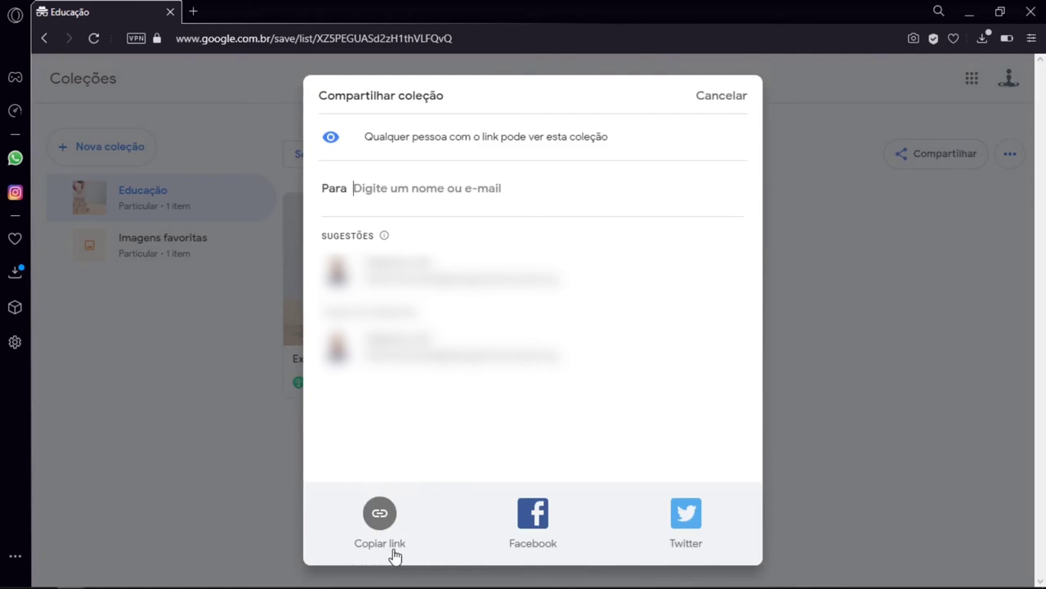
{"action": "left_click", "coordinate": [387, 522]}
{"action": "left_click", "coordinate": [487, 39]}
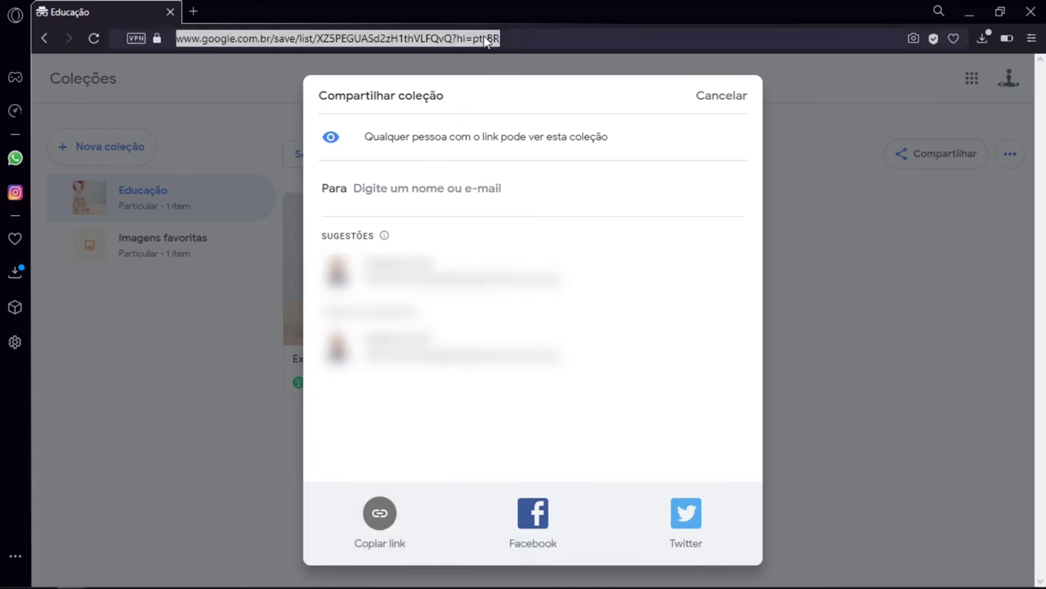
{"action": "left_click", "coordinate": [501, 463]}
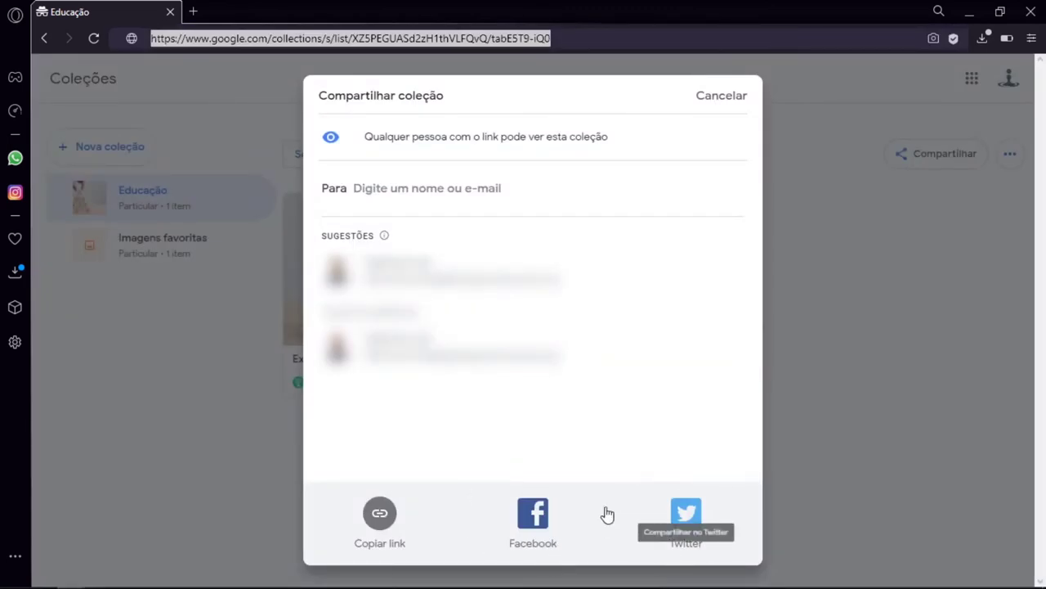
{"action": "left_click", "coordinate": [532, 512]}
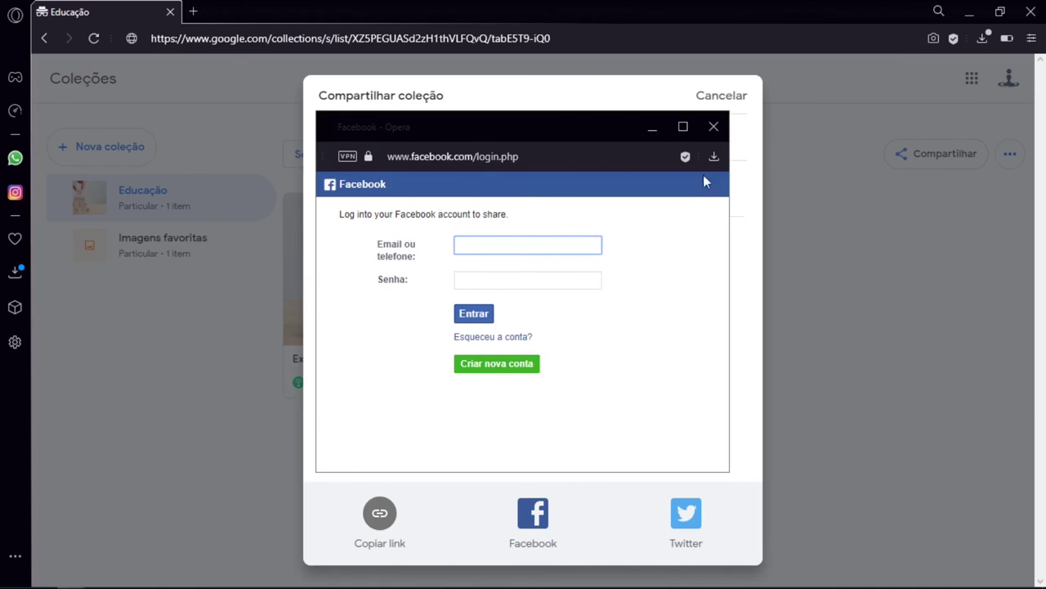
{"action": "left_click", "coordinate": [714, 127]}
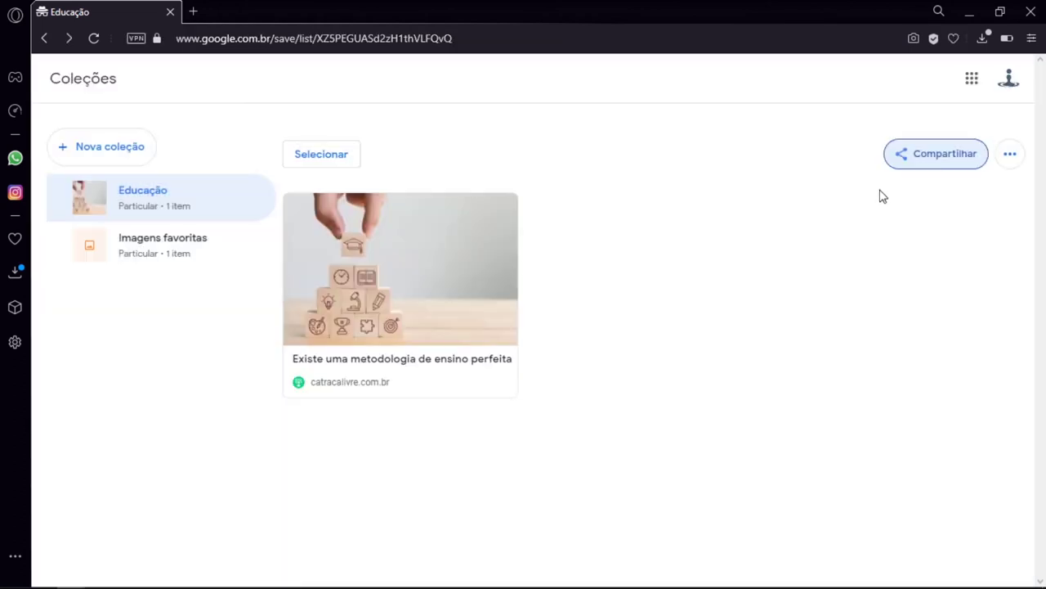
Switch Educação's sharing from Compartilhou to Particular and confirm Desativar compartilhamento
{"action": "left_click", "coordinate": [1011, 157]}
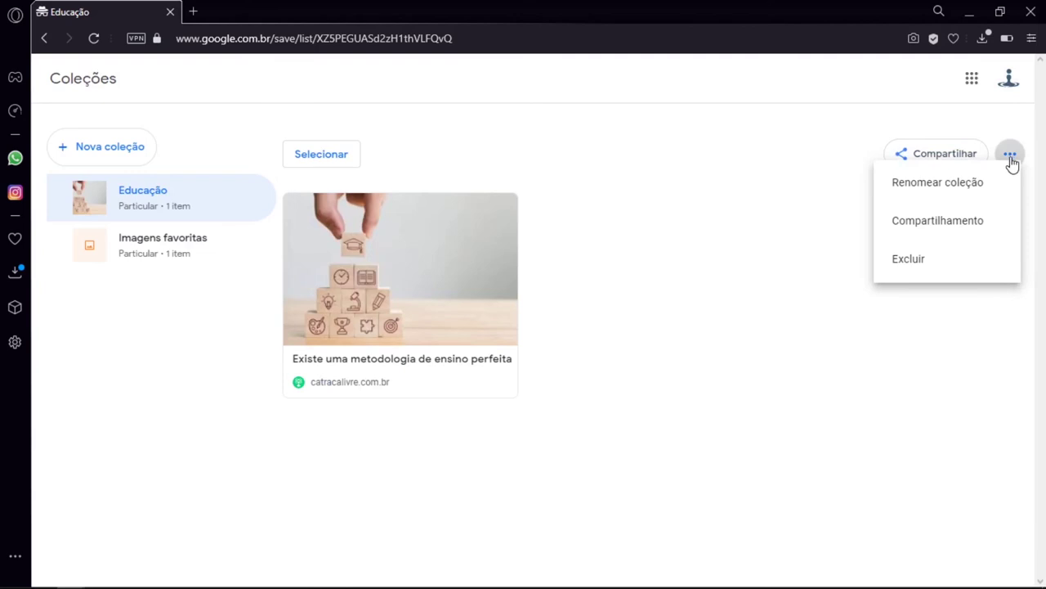
{"action": "left_click", "coordinate": [1005, 224]}
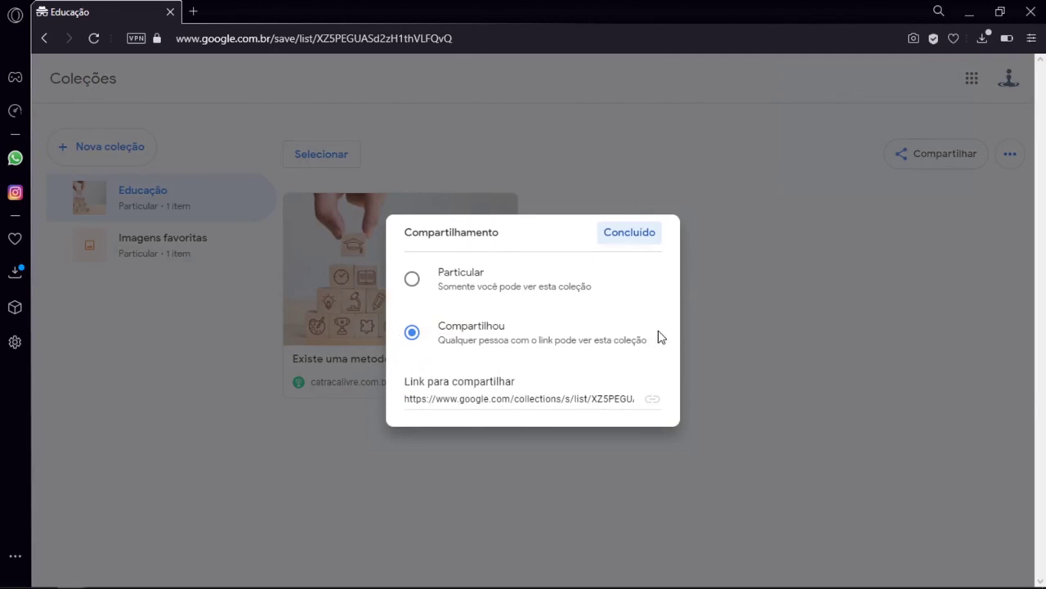
{"action": "left_click", "coordinate": [412, 282]}
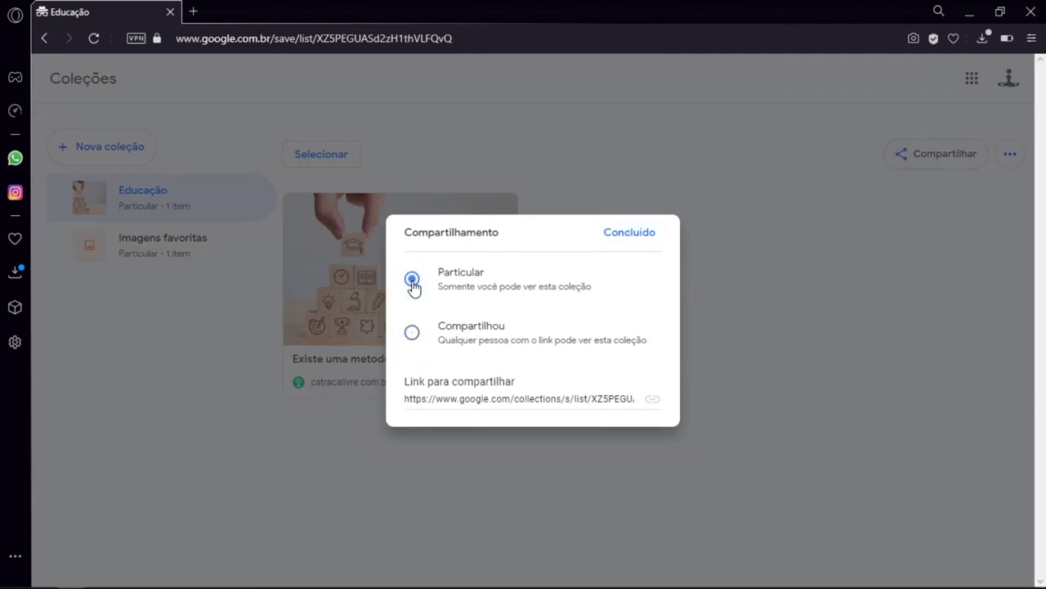
{"action": "left_click", "coordinate": [637, 236]}
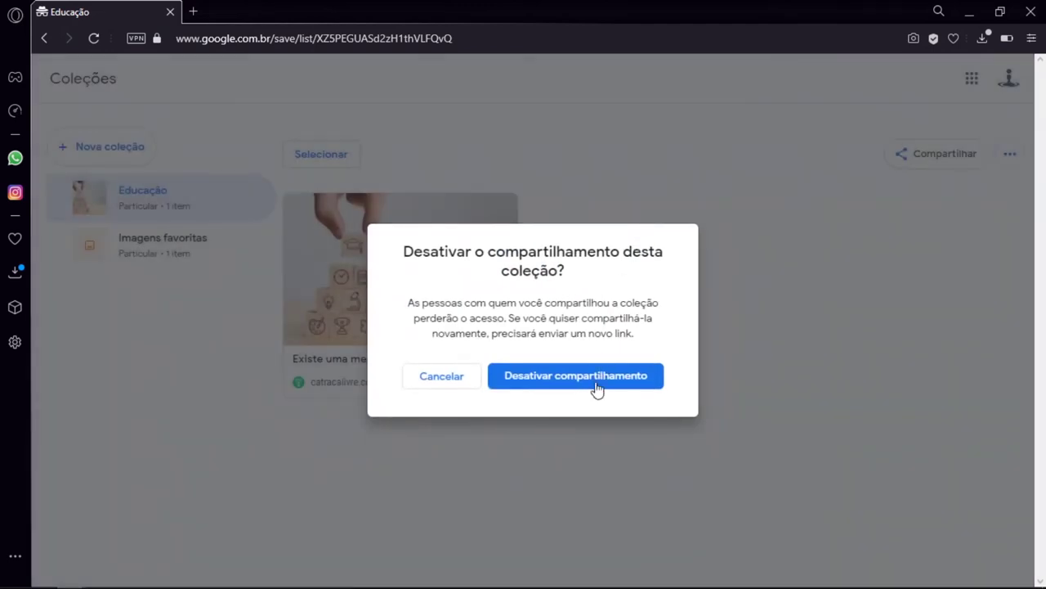
{"action": "left_click", "coordinate": [596, 389]}
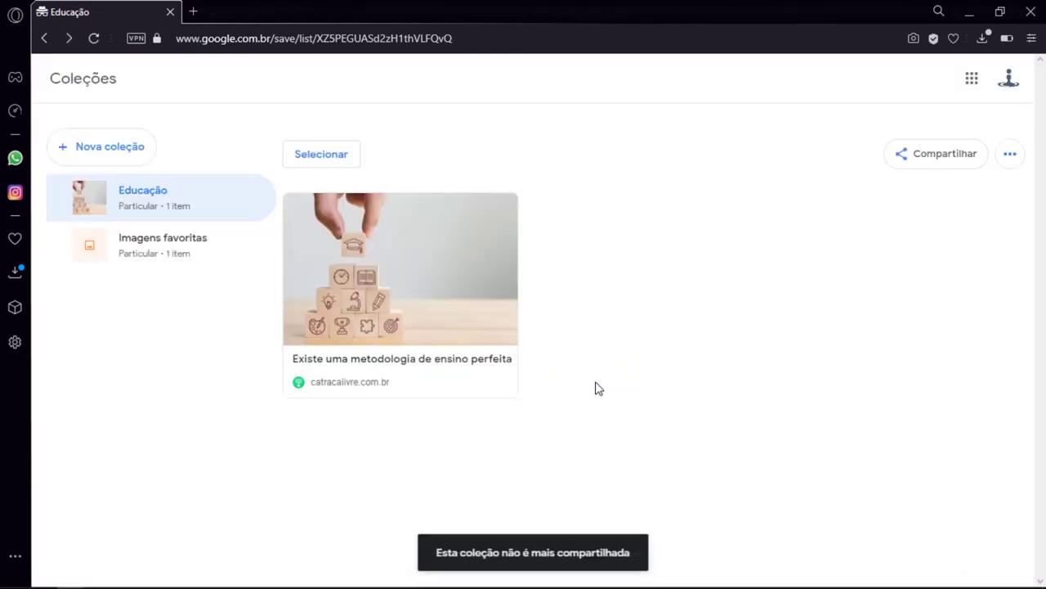